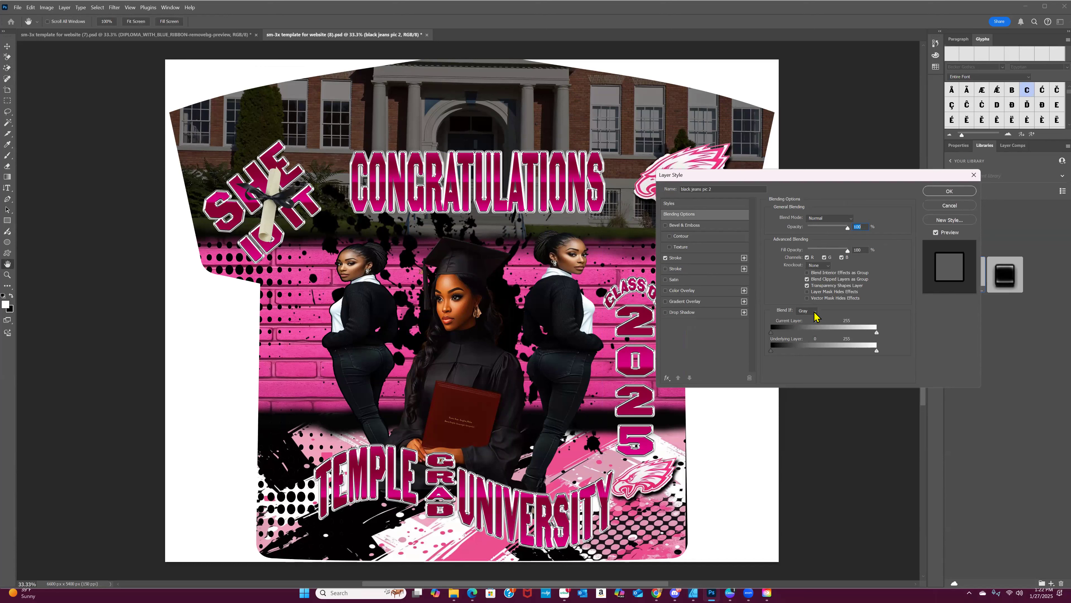
- Give the black jeans pic 2 layer a near-white outside stroke with a size of 11 px
{"action": "left_click", "coordinate": [728, 258]}
{"action": "left_click", "coordinate": [790, 279]}
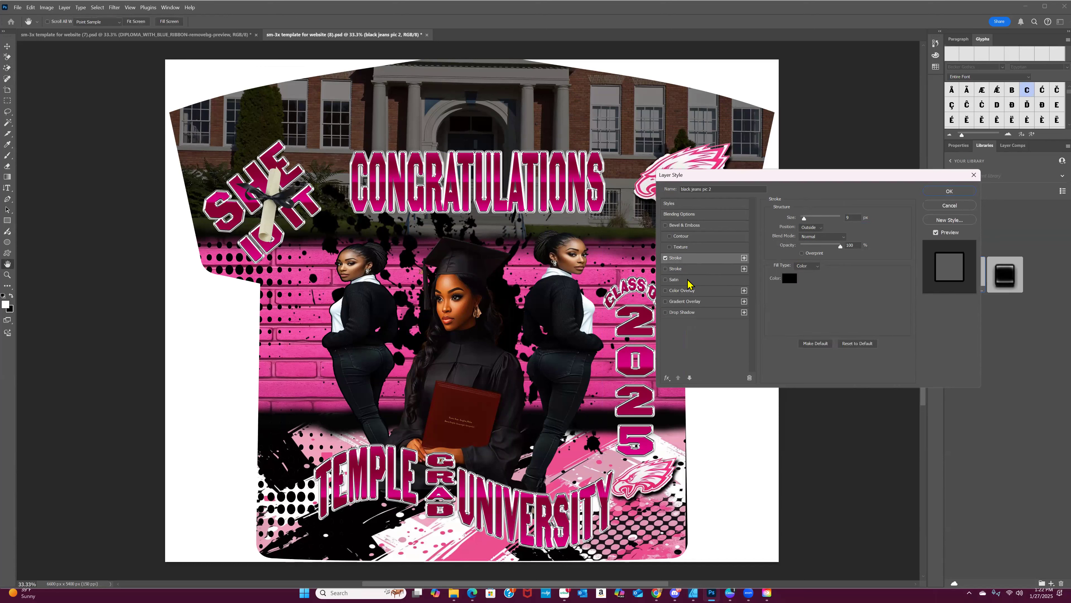
{"action": "left_click", "coordinate": [642, 287]}
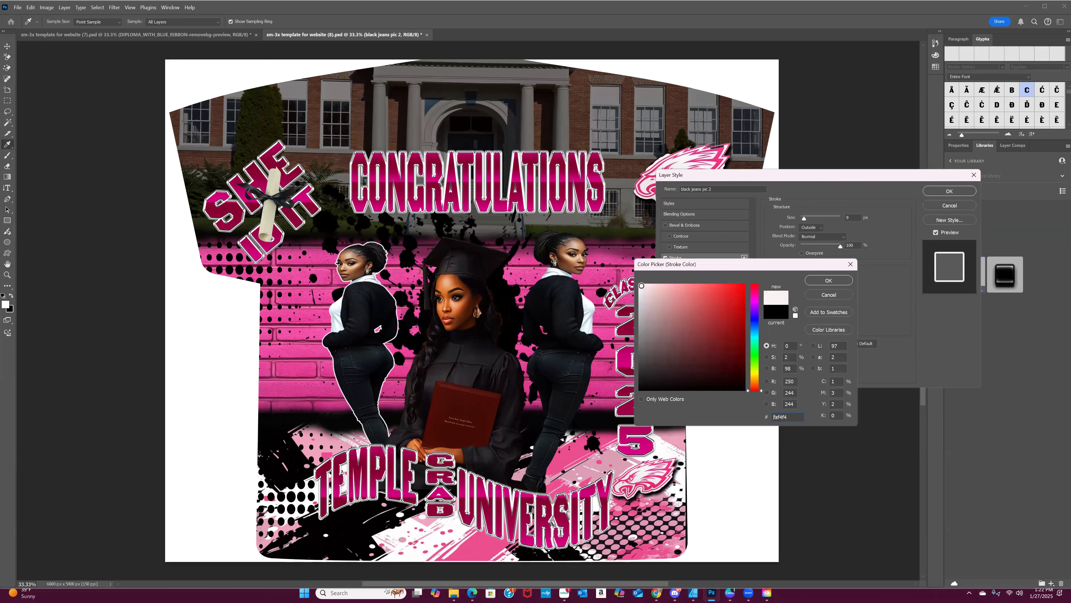
{"action": "left_click", "coordinate": [641, 285]}
{"action": "left_click", "coordinate": [828, 281]}
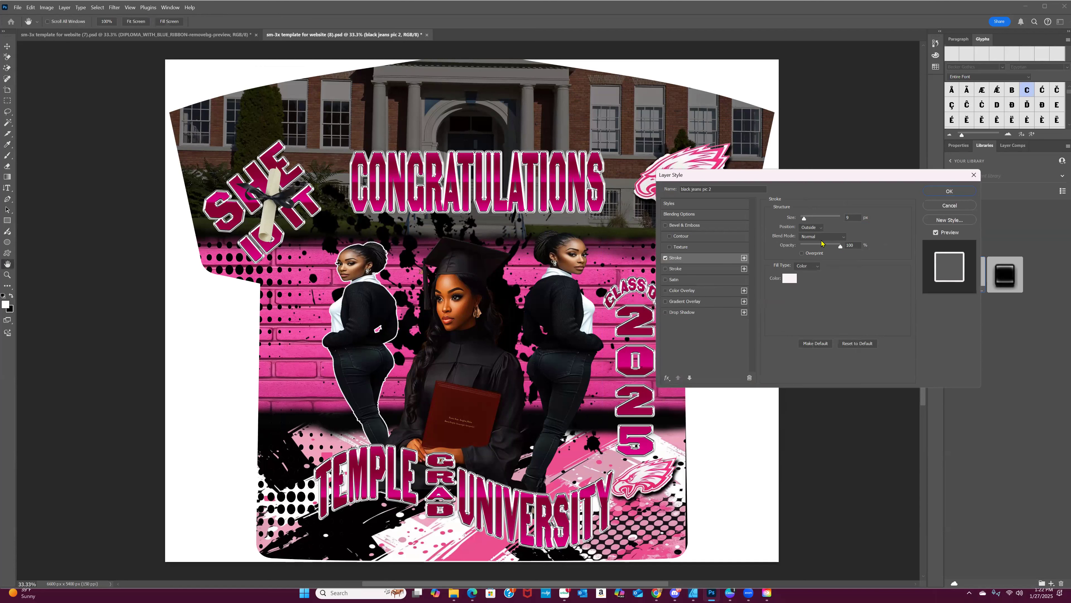
{"action": "left_click", "coordinate": [806, 221]}
{"action": "left_click_drag", "start_coordinate": [805, 221], "coordinate": [808, 294]}
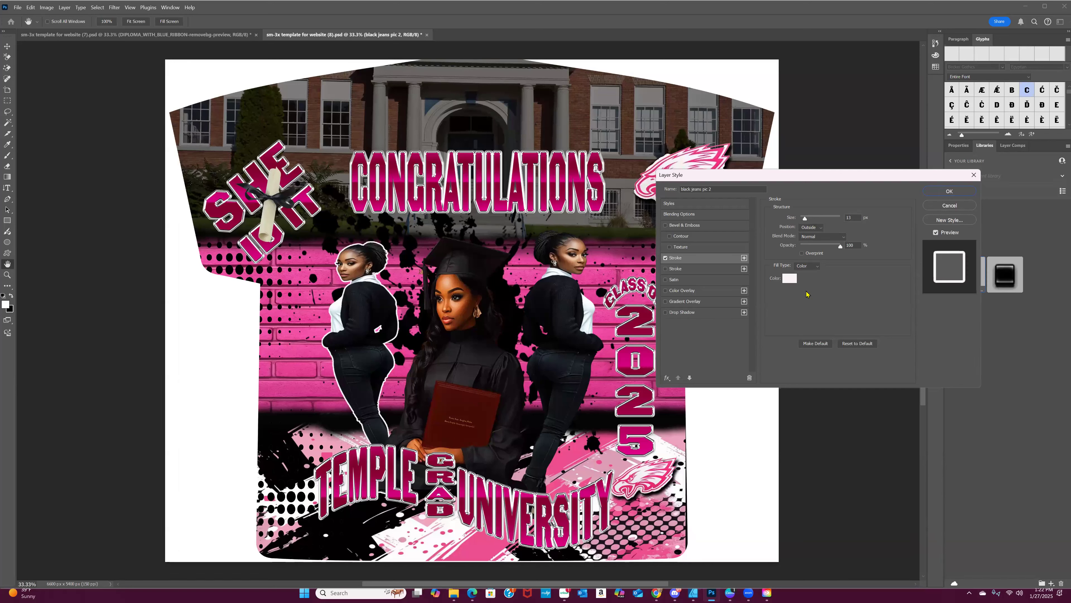
{"action": "left_click", "coordinate": [949, 191]}
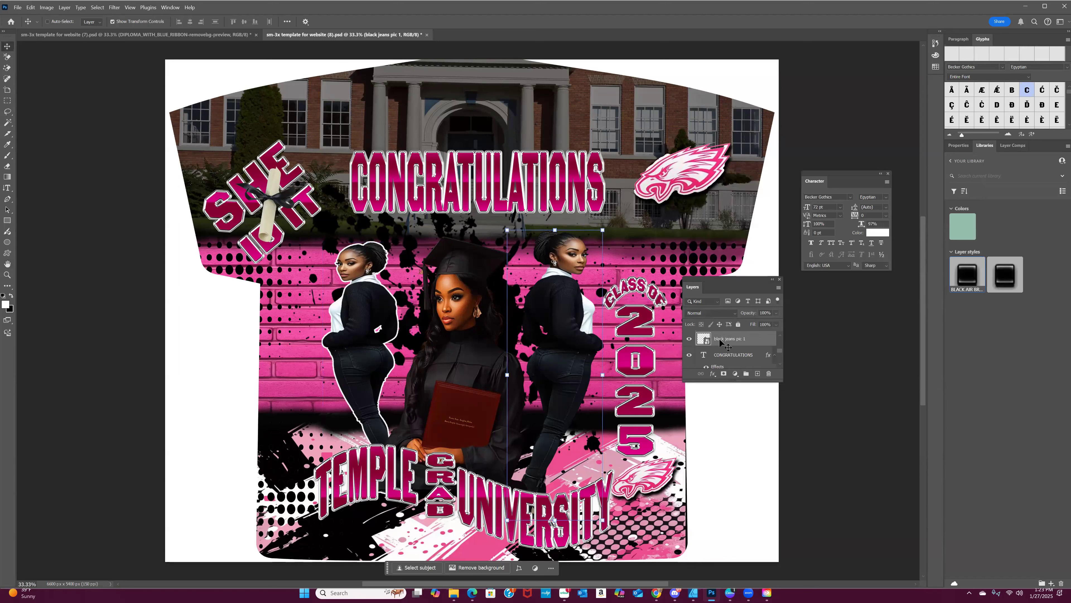
- Add an 11 px near-white outside stroke to the black jeans pic 1 layer
{"action": "left_click", "coordinate": [728, 339]}
{"action": "double_click", "coordinate": [756, 340]}
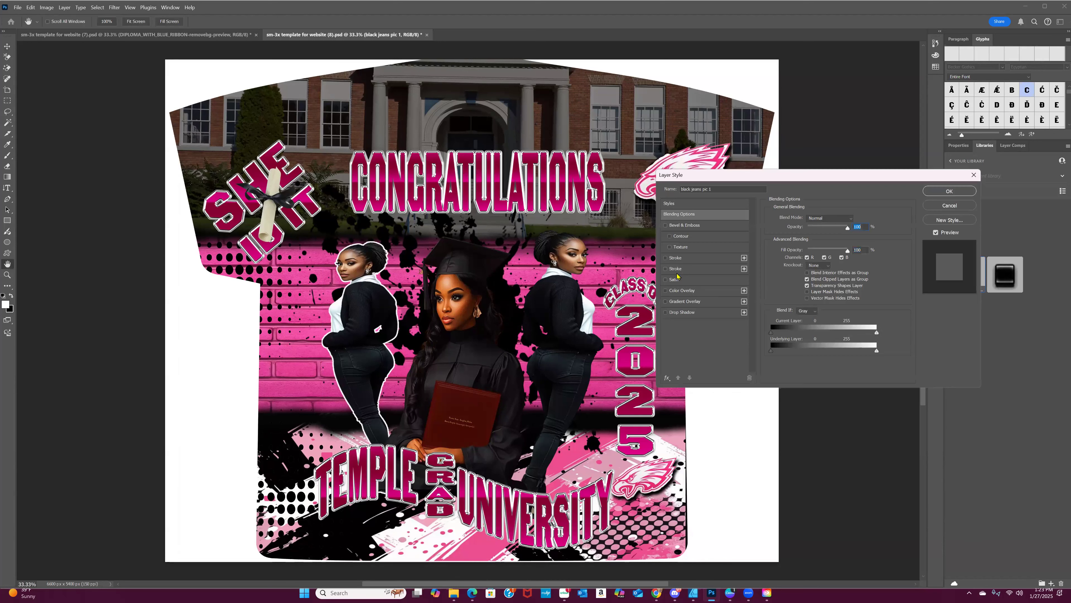
{"action": "left_click", "coordinate": [683, 259]}
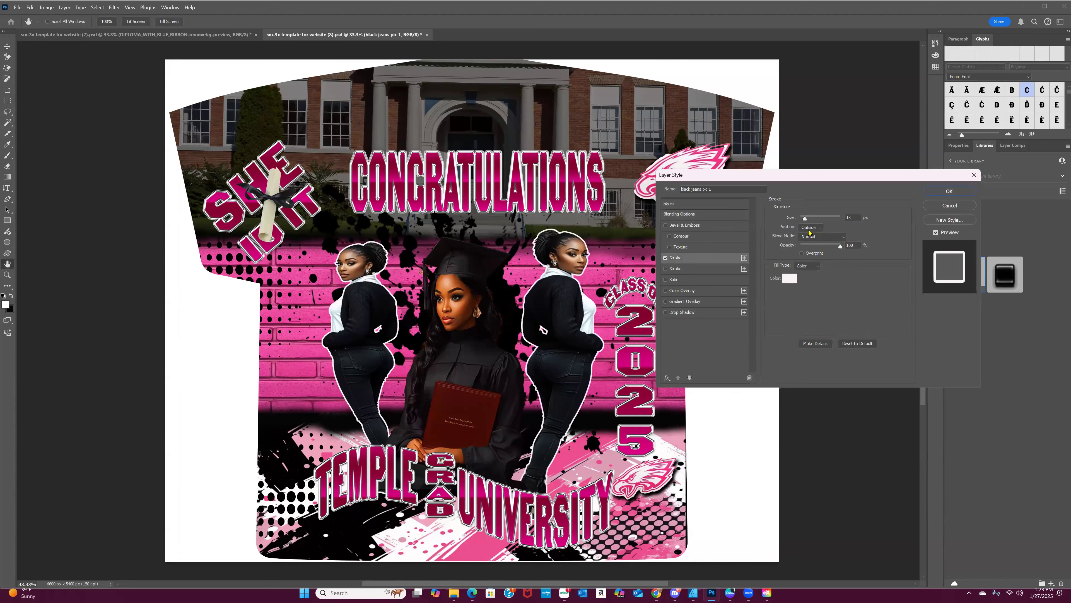
{"action": "key", "text": "Return"}
{"action": "key", "text": "v"}
- Select the GIRL_GRAD_1-removebg layer and add a near-white outside stroke around the central graduate
{"action": "right_click", "coordinate": [453, 338]}
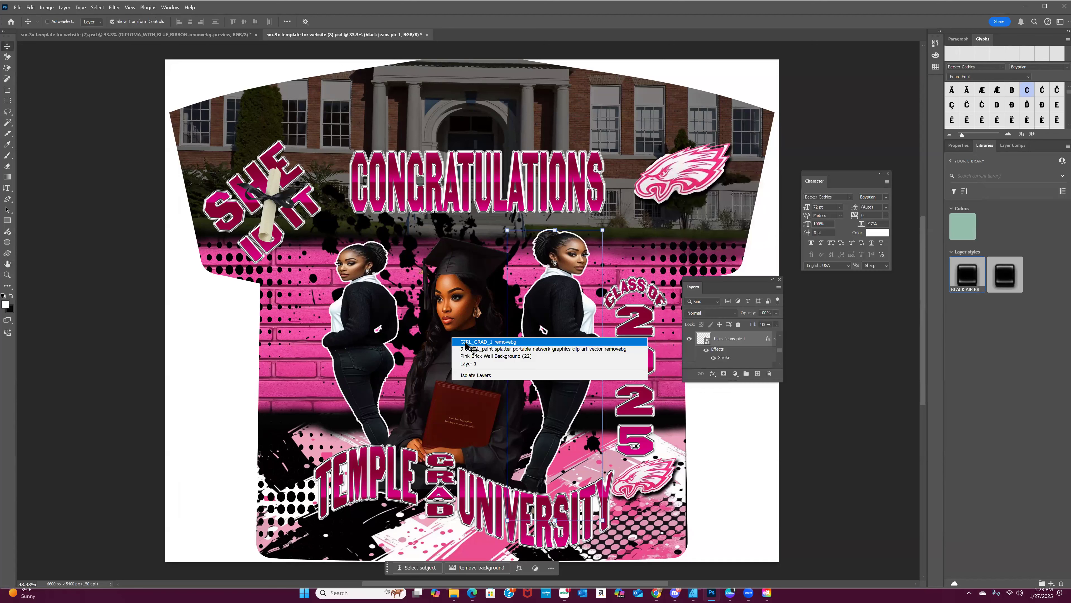
{"action": "left_click", "coordinate": [466, 343]}
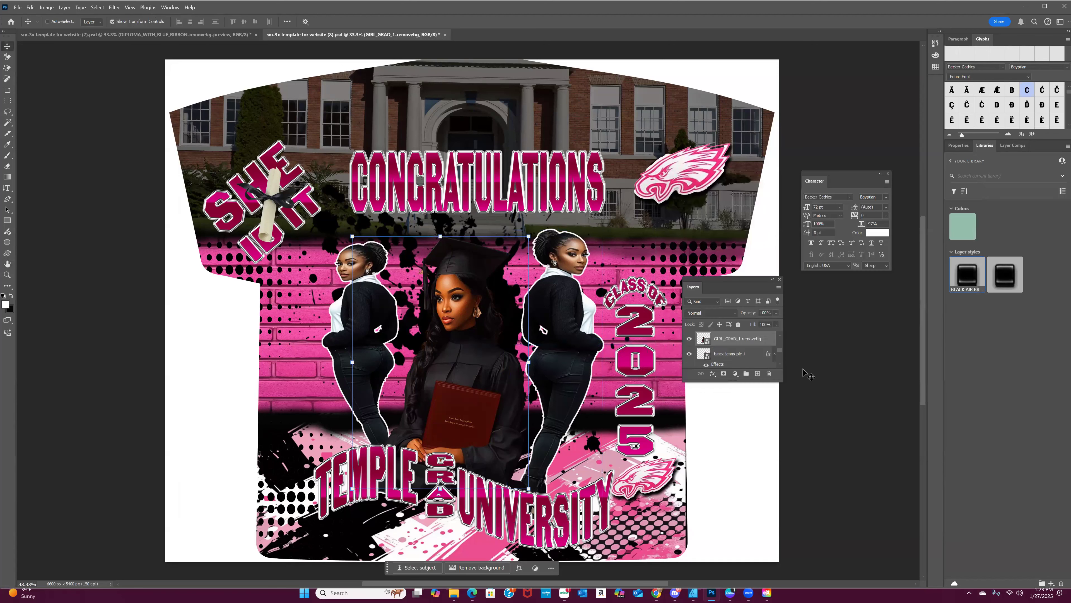
{"action": "double_click", "coordinate": [759, 339]}
{"action": "left_click", "coordinate": [680, 258]}
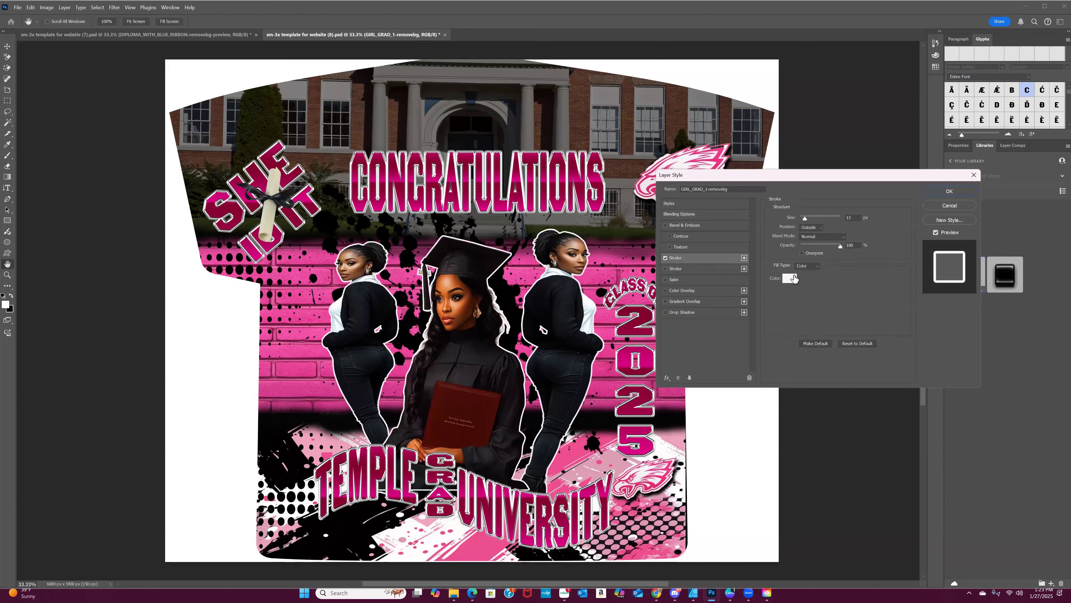
- Try magenta #ae0058 sampled from the TEMPLE lettering, and pure white, as the graduate's stroke color
{"action": "left_click", "coordinate": [790, 279]}
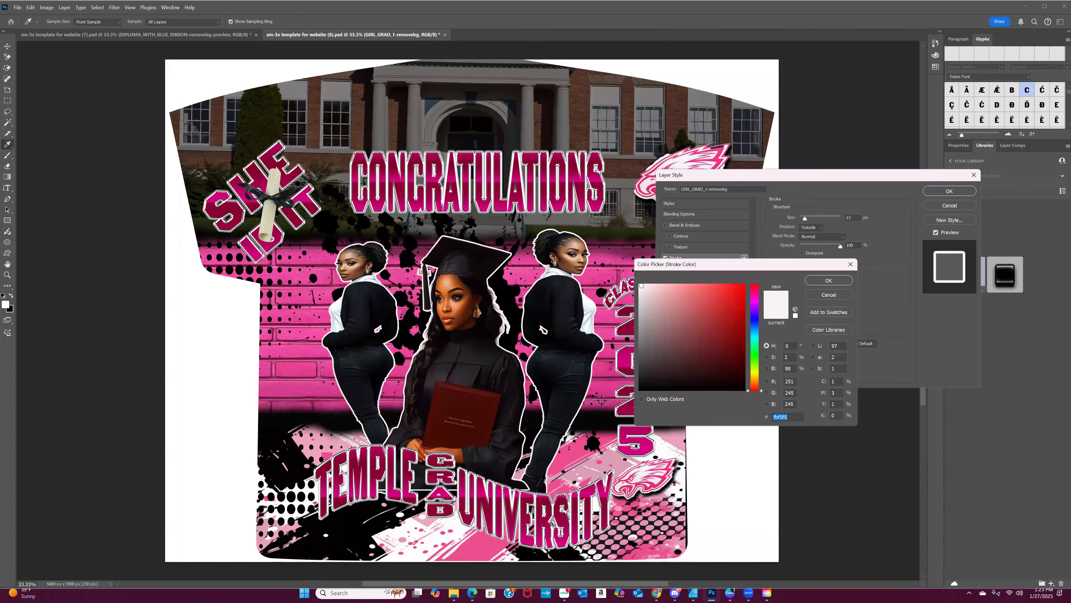
{"action": "left_click", "coordinate": [393, 481]}
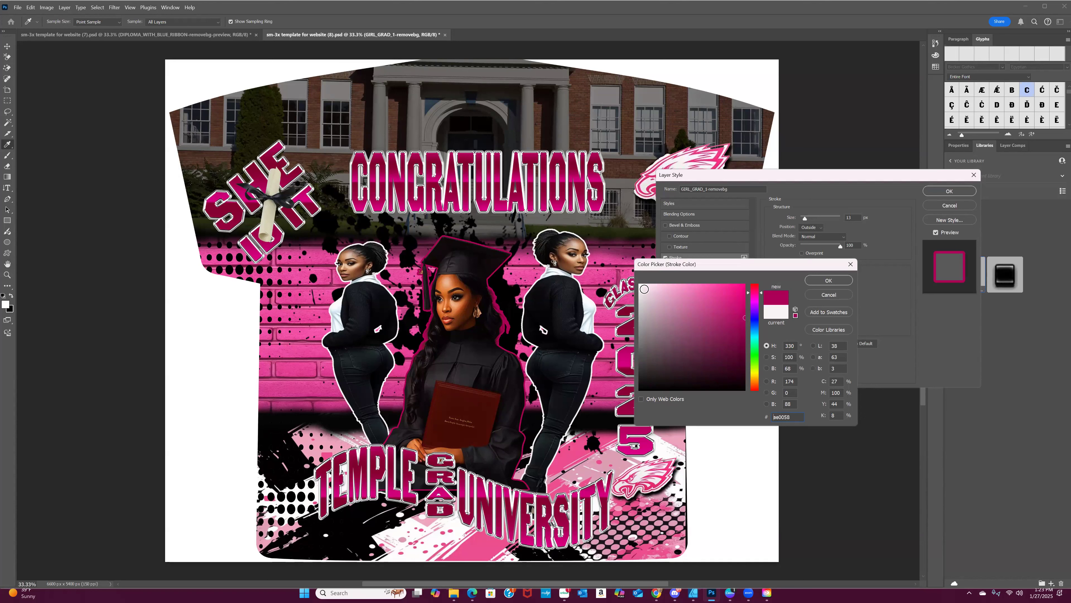
{"action": "left_click_drag", "start_coordinate": [644, 289], "coordinate": [634, 283]}
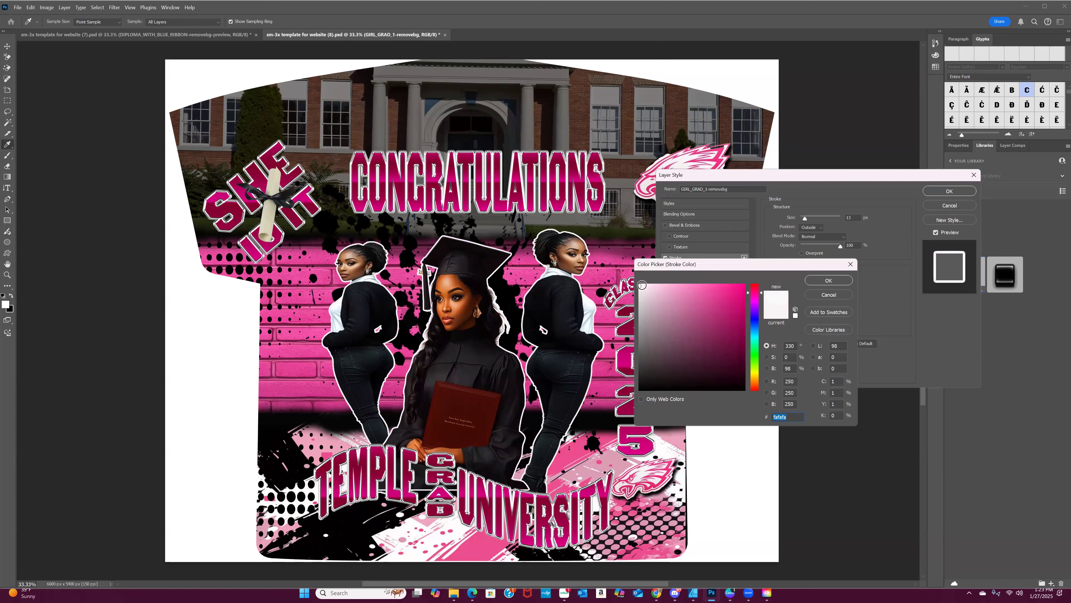
{"action": "left_click", "coordinate": [643, 290]}
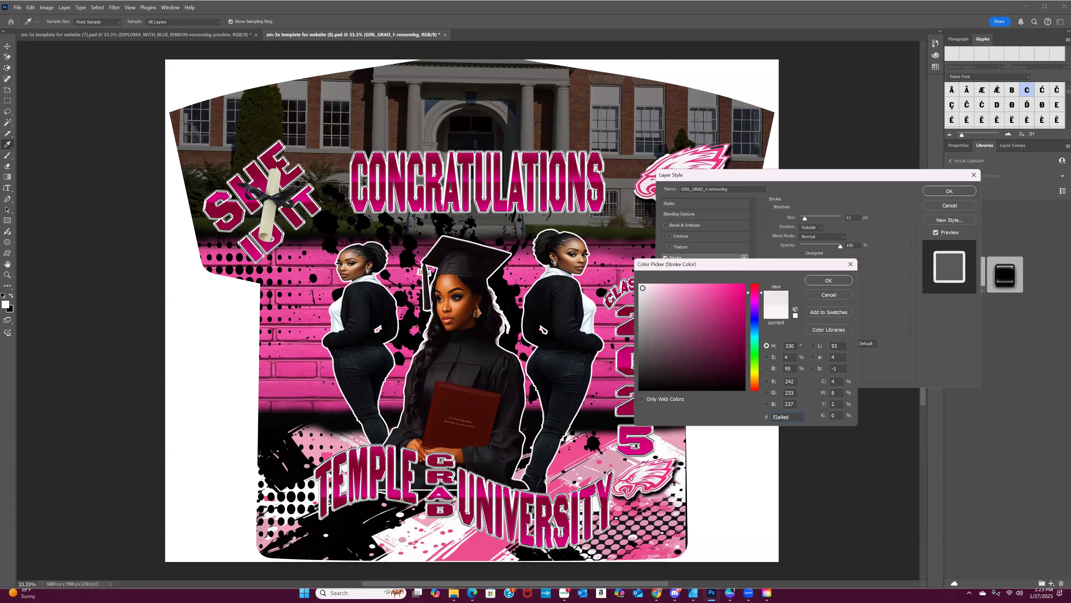
{"action": "mouse_move", "coordinate": [643, 288]}
{"action": "left_mouse_down"}
{"action": "mouse_move", "coordinate": [694, 288]}
{"action": "mouse_move", "coordinate": [639, 283]}
{"action": "left_mouse_up"}
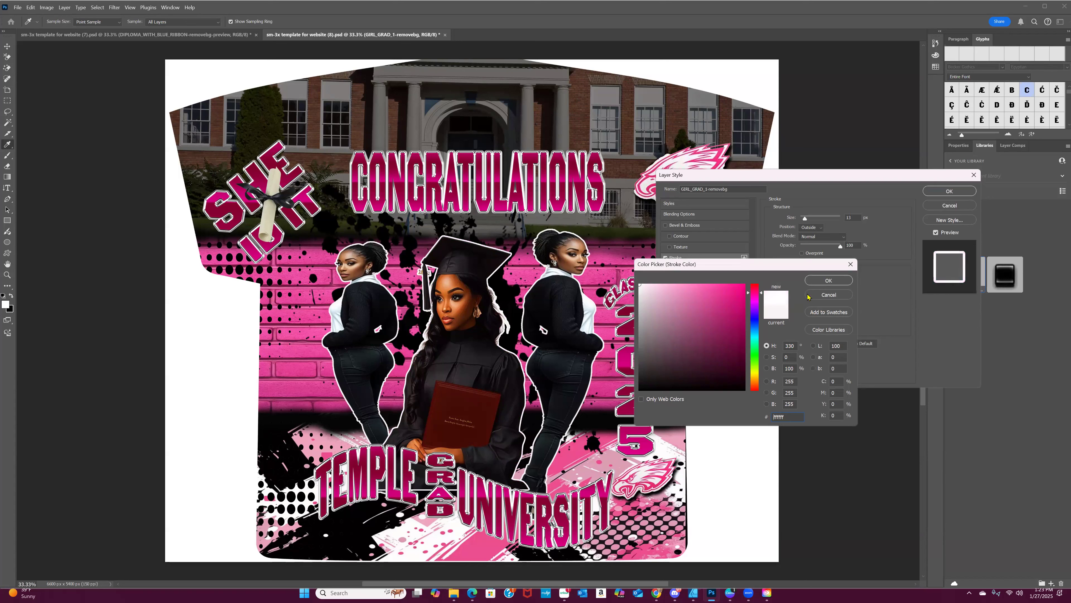
{"action": "left_click", "coordinate": [851, 265]}
- Thicken the graduate's stroke to about 25 px and apply the layer style
{"action": "left_click_drag", "start_coordinate": [805, 217], "coordinate": [806, 221]}
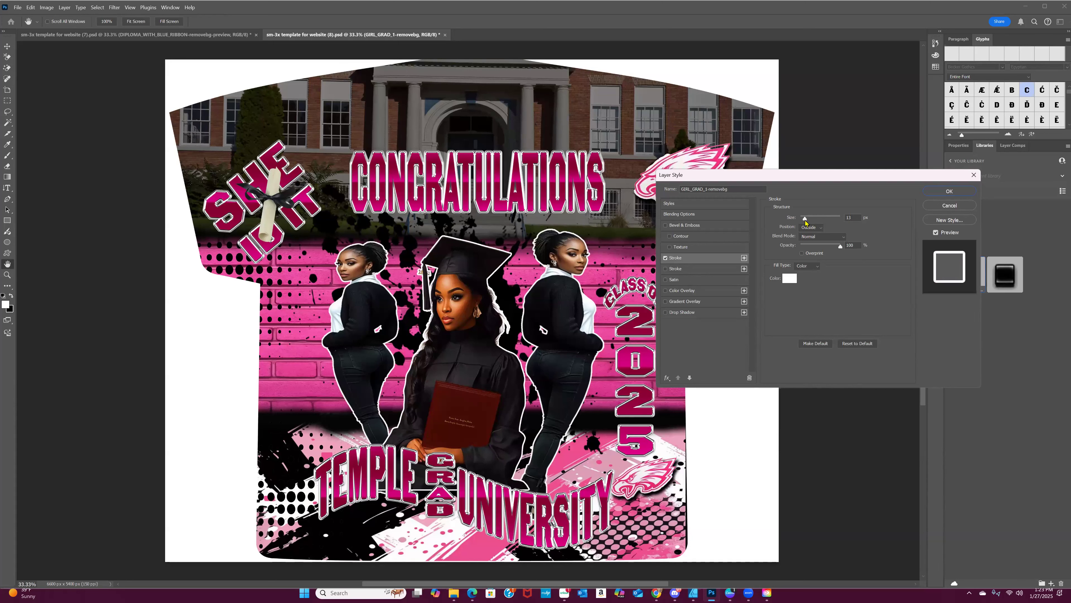
{"action": "left_click_drag", "start_coordinate": [806, 222], "coordinate": [807, 220]}
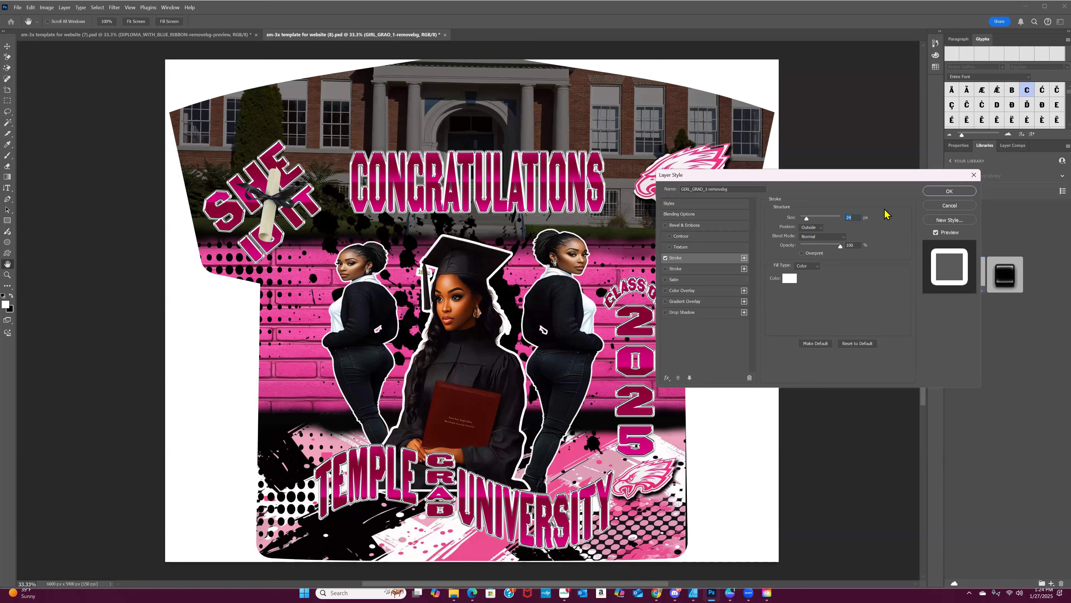
{"action": "left_click", "coordinate": [948, 191]}
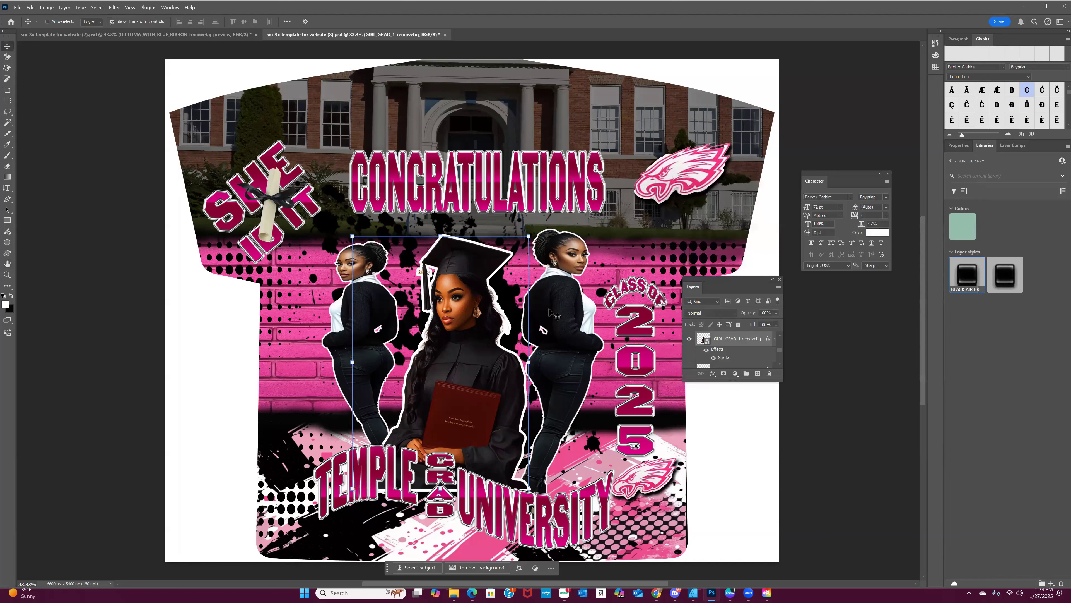
- Change the black jeans pic 1 stroke to magenta #d3007d sampled from the TEMPLE lettering, with a size of 18 px
{"action": "right_click", "coordinate": [549, 311]}
{"action": "left_click", "coordinate": [568, 313]}
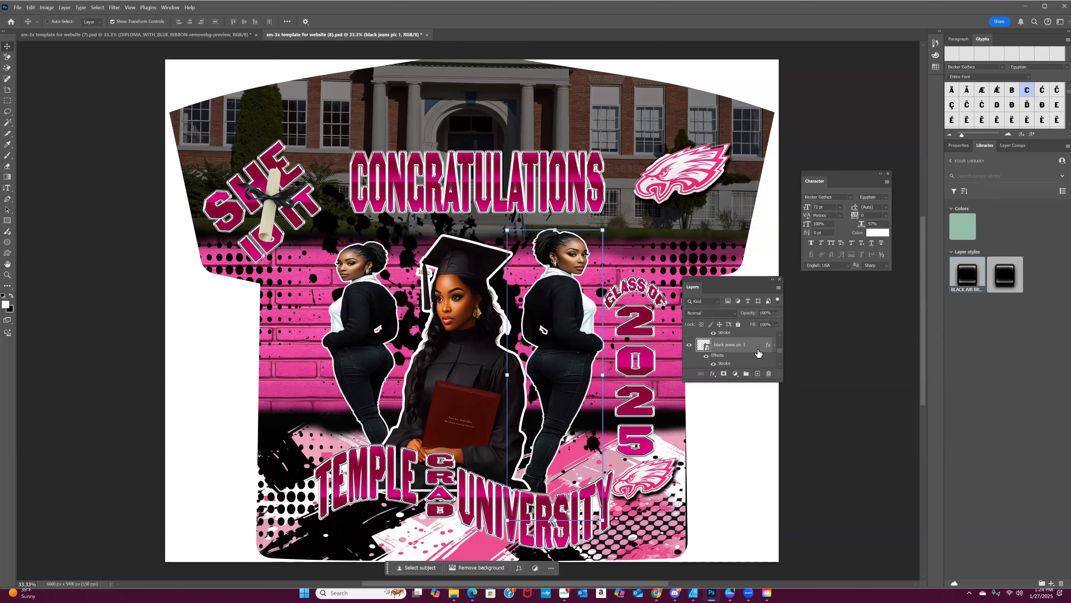
{"action": "double_click", "coordinate": [750, 345]}
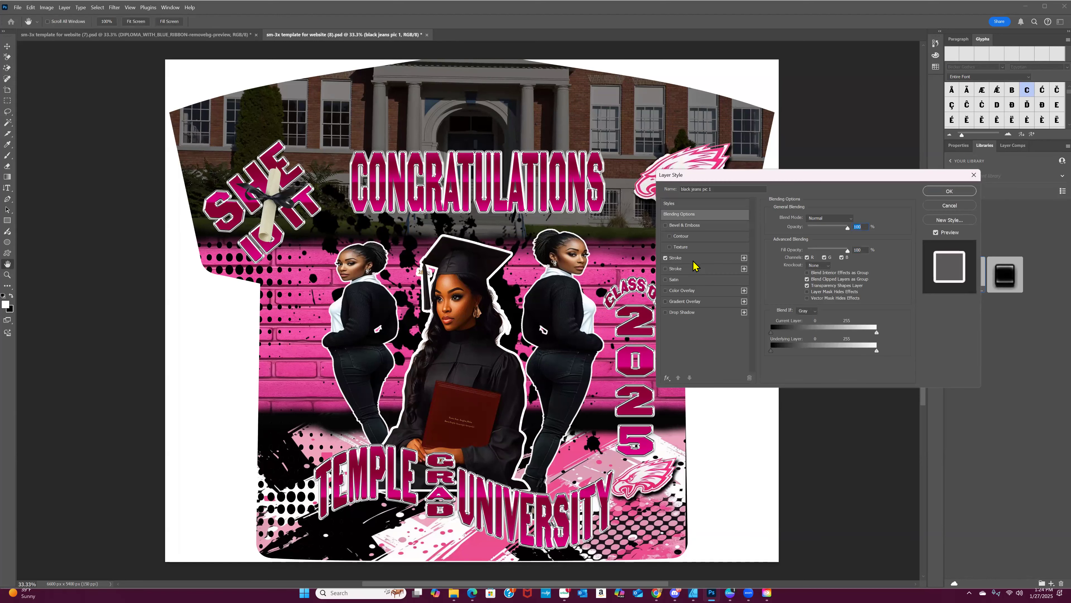
{"action": "left_click", "coordinate": [694, 260]}
{"action": "left_click", "coordinate": [788, 279]}
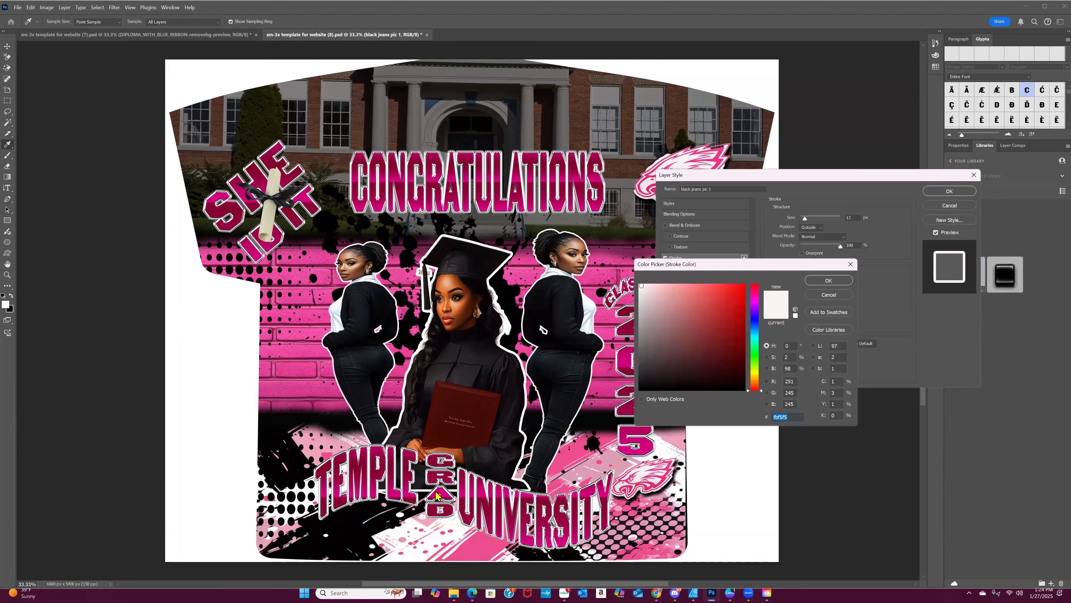
{"action": "left_click", "coordinate": [326, 498]}
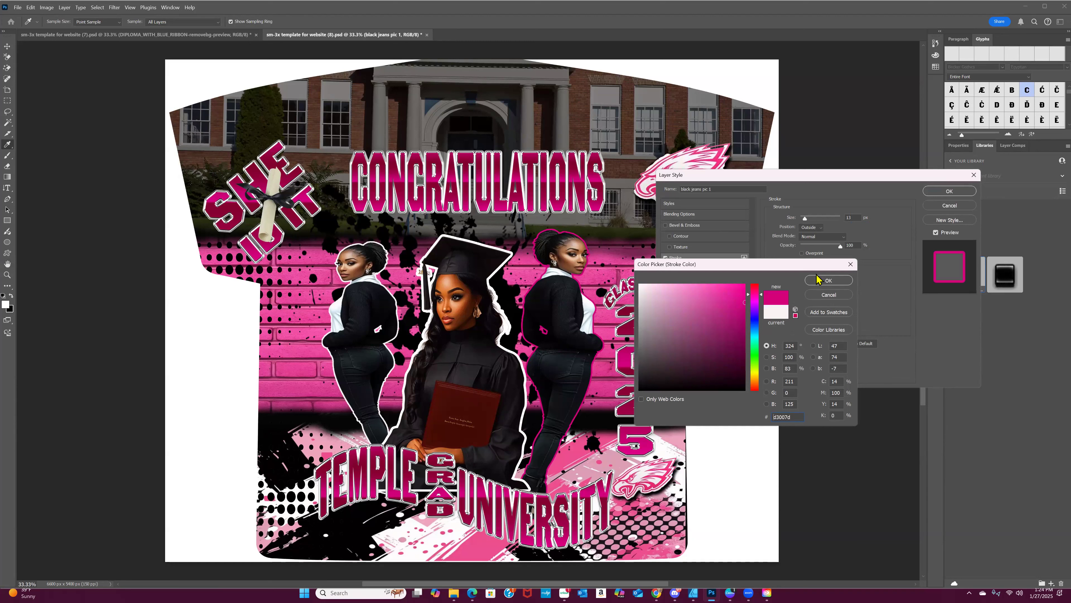
{"action": "left_click", "coordinate": [827, 280]}
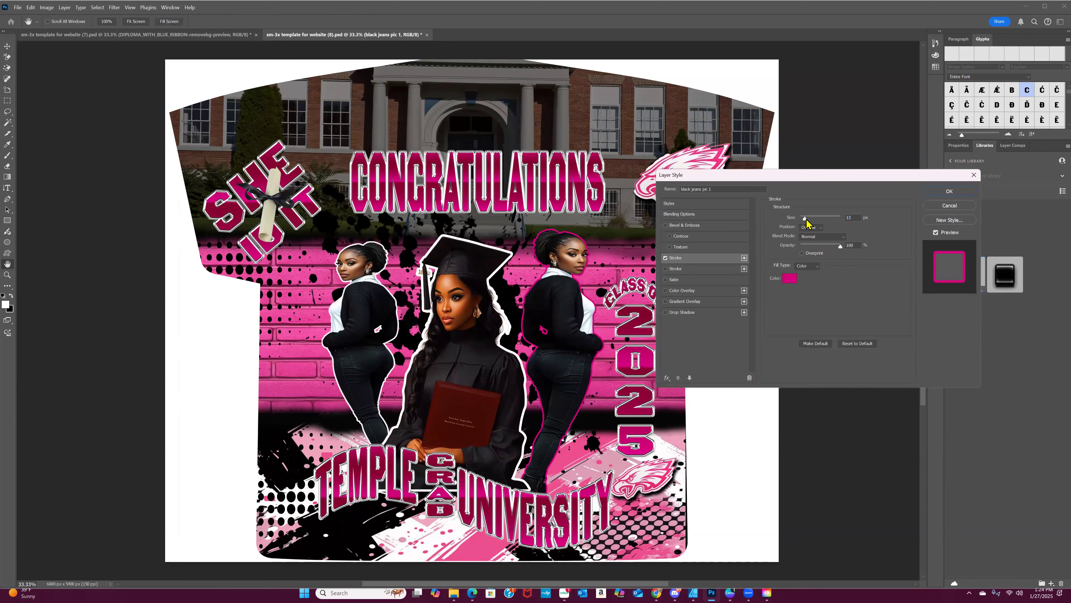
{"action": "left_click_drag", "start_coordinate": [806, 220], "coordinate": [807, 220]}
{"action": "left_click_drag", "start_coordinate": [806, 220], "coordinate": [805, 220]}
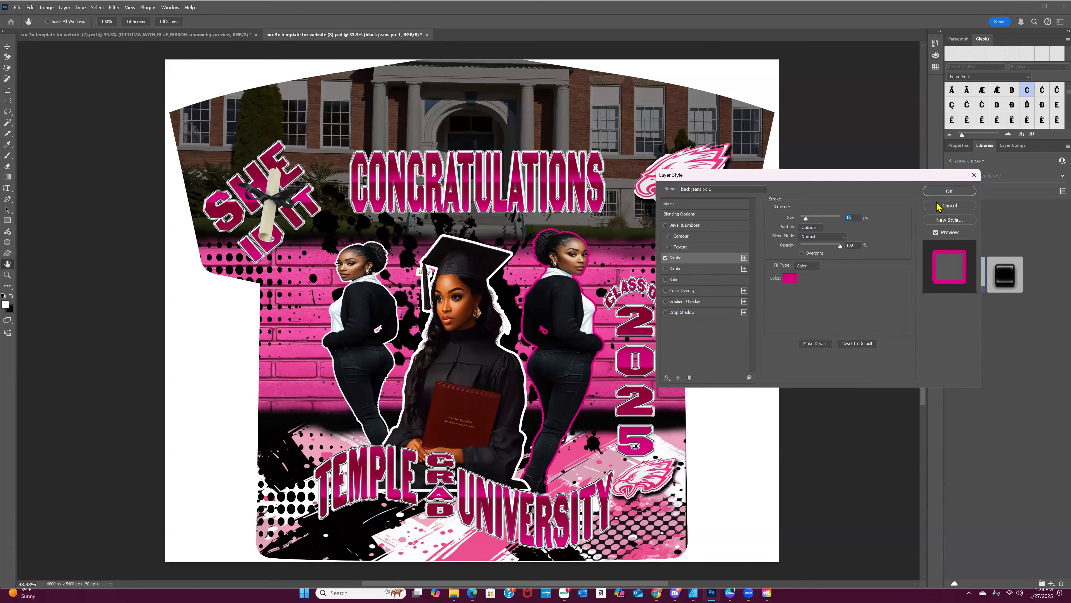
{"action": "left_click", "coordinate": [941, 192]}
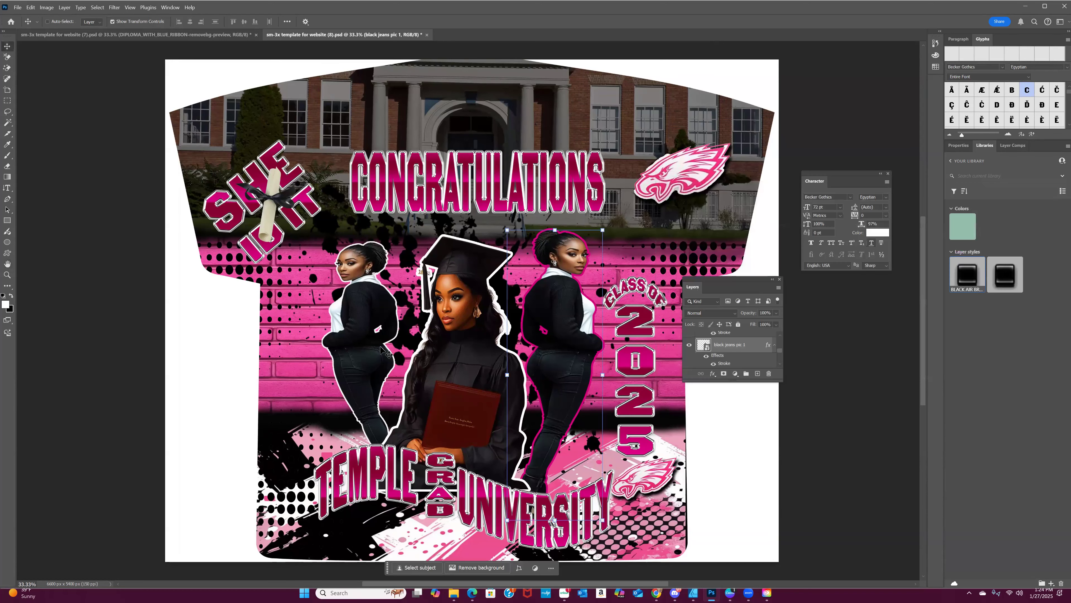
- Change the black jeans pic 2 stroke to magenta #cc0076 sampled from the TEMPLE lettering, with a size of 18 px
{"action": "right_click", "coordinate": [388, 330]}
{"action": "left_click", "coordinate": [402, 340]}
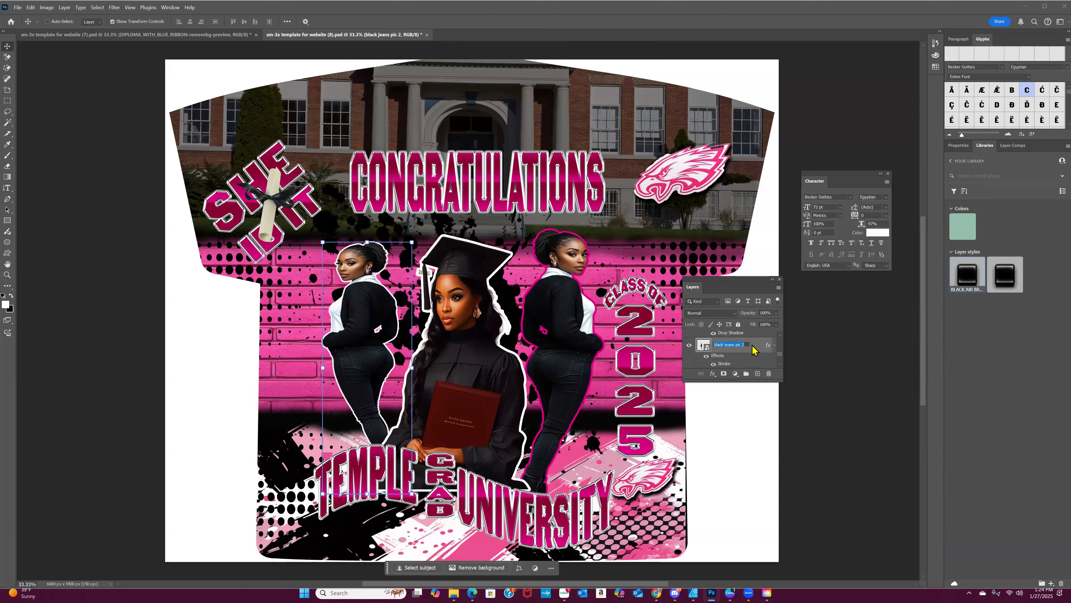
{"action": "left_click", "coordinate": [753, 346]}
{"action": "double_click", "coordinate": [755, 349]}
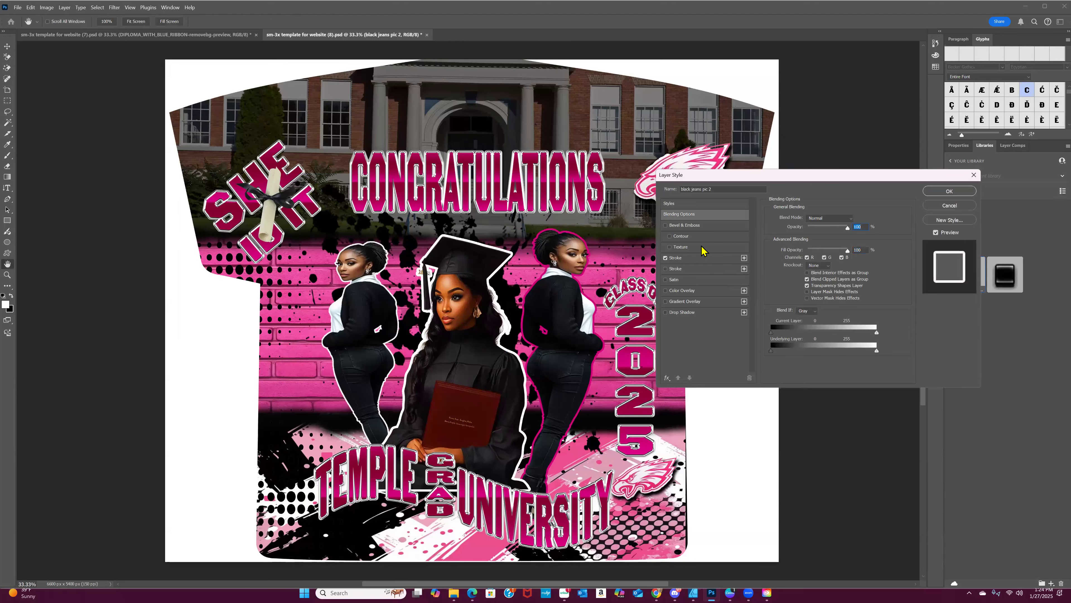
{"action": "left_click", "coordinate": [693, 260]}
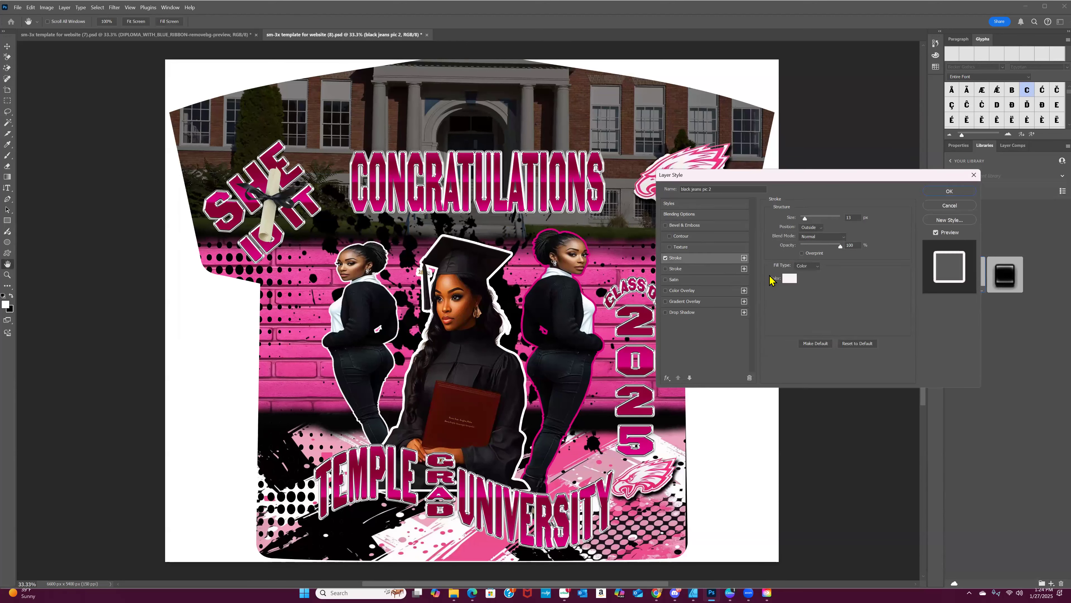
{"action": "left_click", "coordinate": [783, 282]}
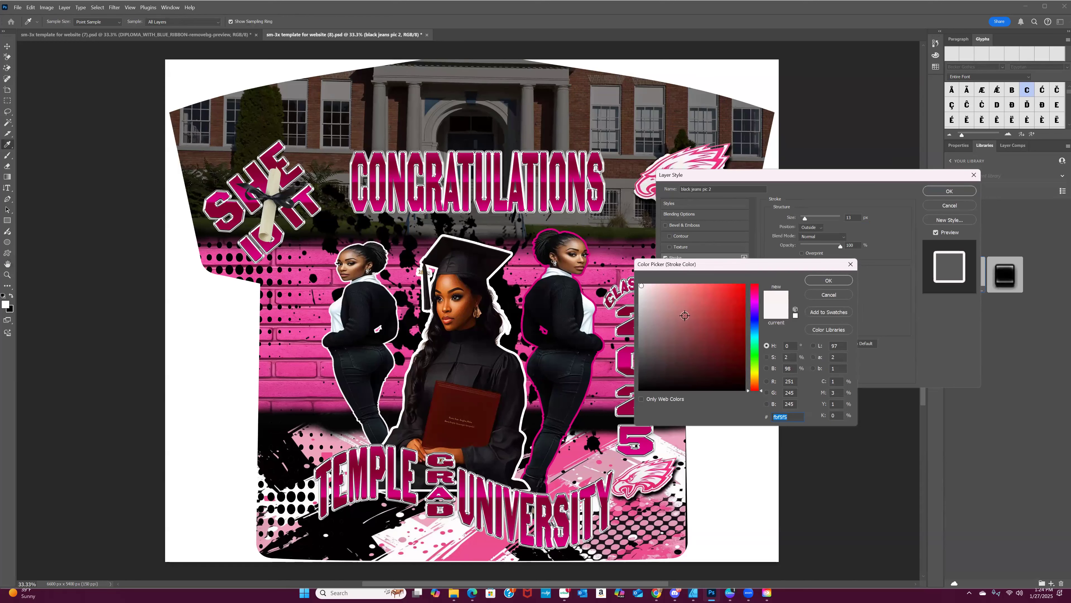
{"action": "left_click", "coordinate": [324, 491]}
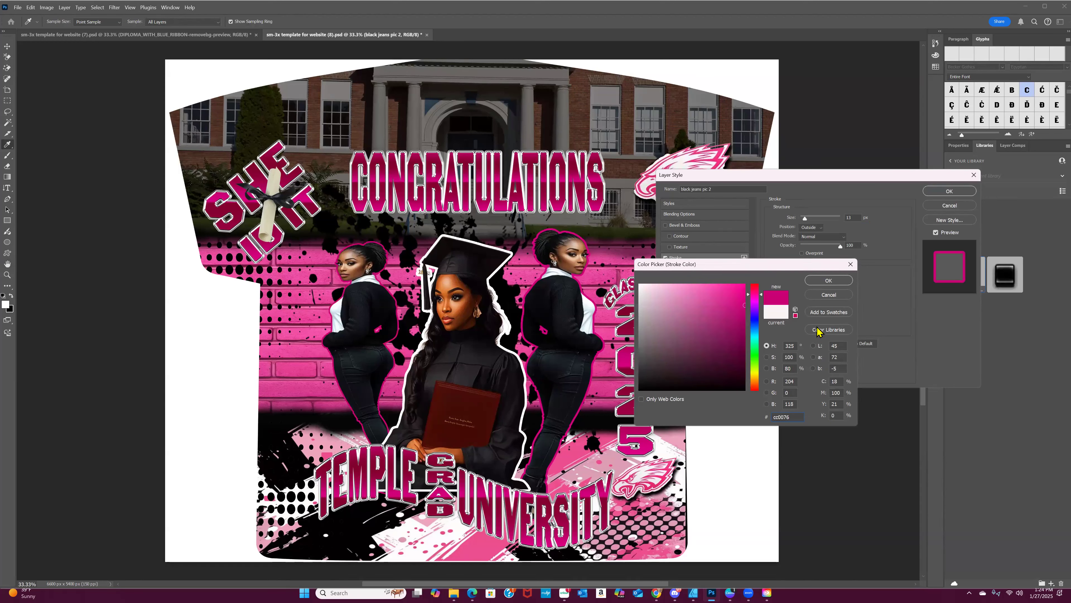
{"action": "left_click", "coordinate": [829, 281]}
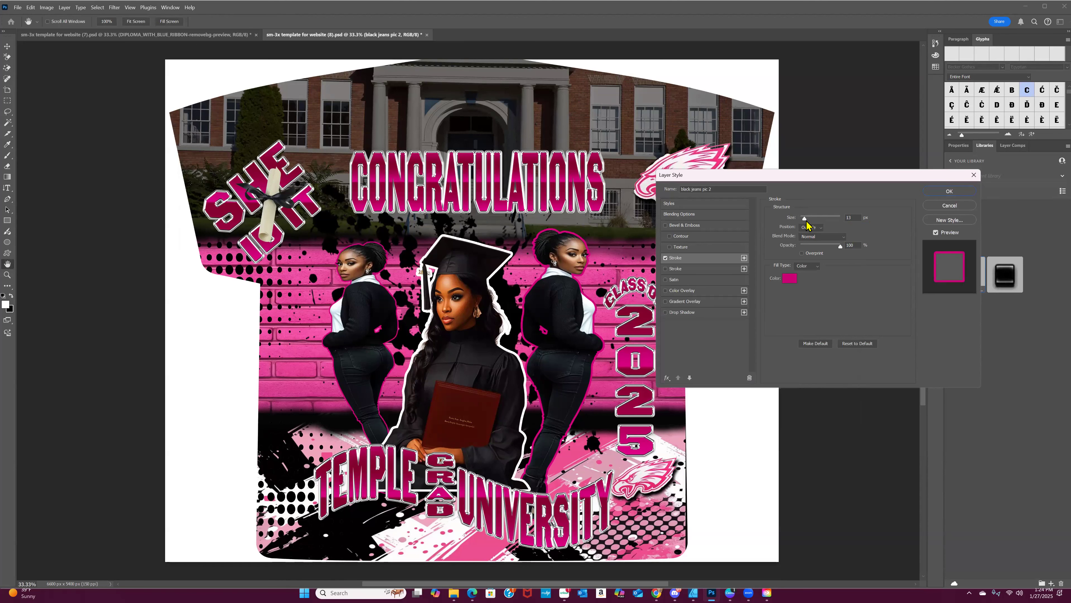
{"action": "left_click_drag", "start_coordinate": [805, 221], "coordinate": [806, 225]}
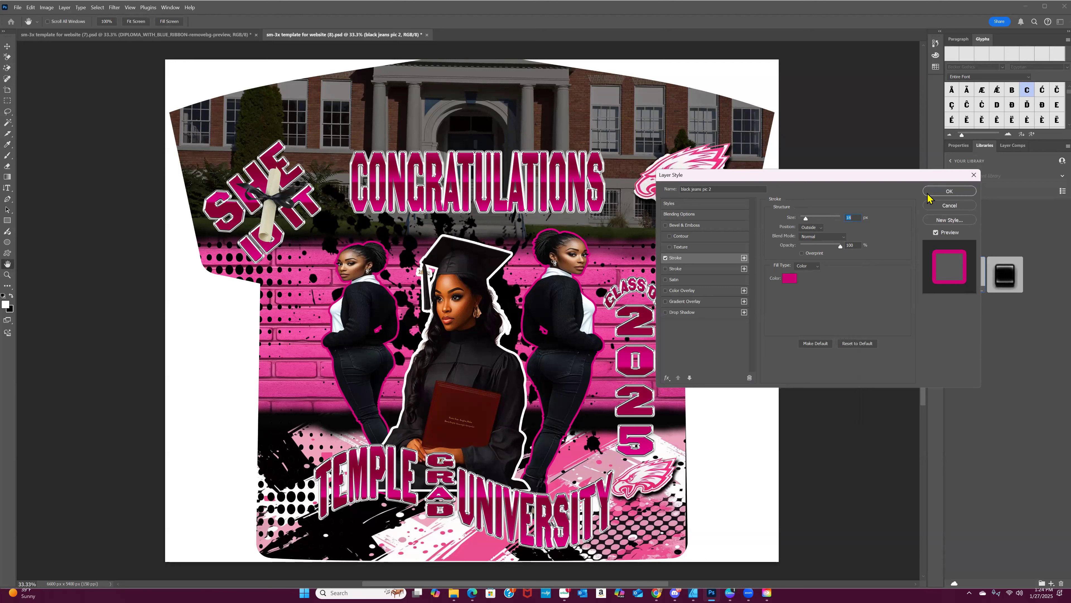
{"action": "left_click", "coordinate": [947, 192]}
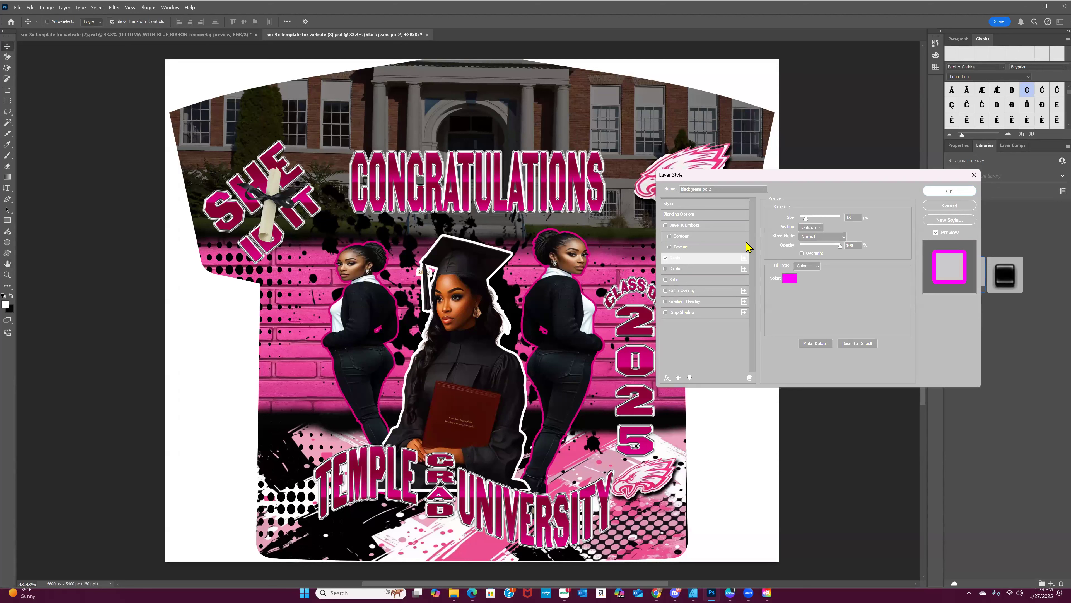
- Move the black jeans pic 2 figure slightly to the right, closer to the graduate
{"action": "right_click", "coordinate": [362, 323]}
{"action": "left_click", "coordinate": [353, 326]}
{"action": "left_click_drag", "start_coordinate": [347, 328], "coordinate": [355, 330]}
- Select the black jeans pic 1 figure and move it slightly down beside the graduate
{"action": "right_click", "coordinate": [552, 334]}
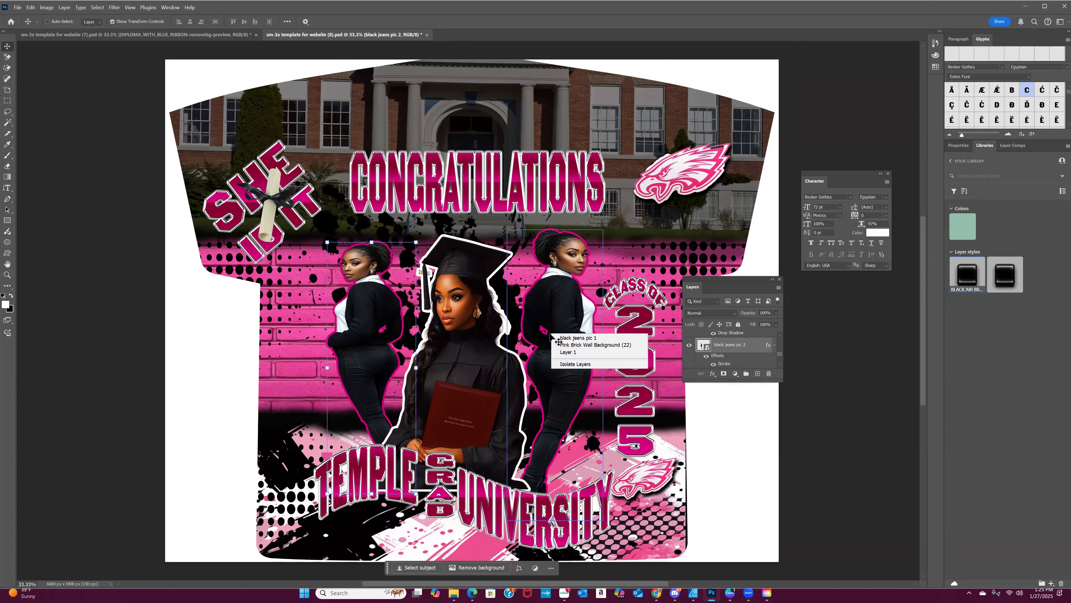
{"action": "left_click", "coordinate": [551, 334]}
{"action": "right_click", "coordinate": [551, 338]}
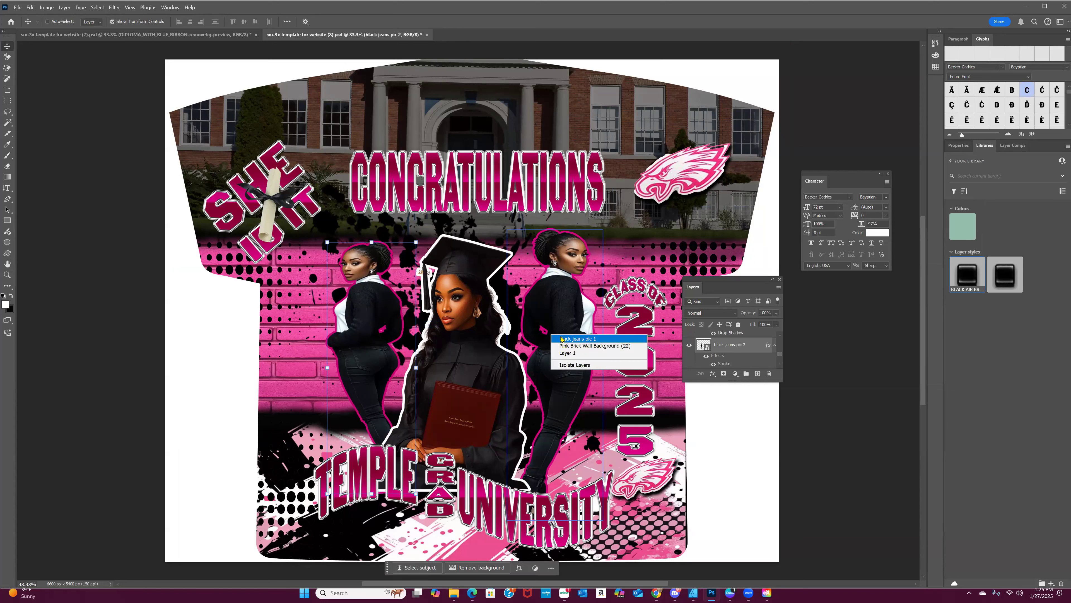
{"action": "left_click", "coordinate": [561, 341]}
{"action": "mouse_move", "coordinate": [565, 335]}
{"action": "left_mouse_down"}
{"action": "mouse_move", "coordinate": [543, 335]}
{"action": "mouse_move", "coordinate": [564, 343]}
{"action": "left_mouse_up"}
- Move the black jeans pic 2 figure slightly right and down, so it sits closer to the graduate
{"action": "right_click", "coordinate": [477, 349]}
{"action": "left_click", "coordinate": [485, 354]}
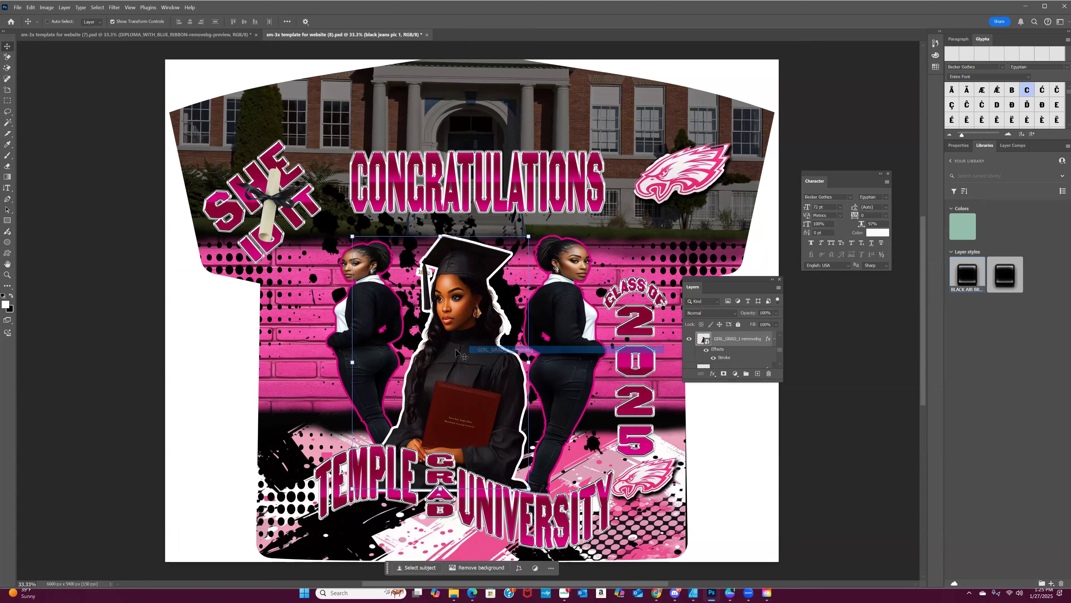
{"action": "left_click_drag", "start_coordinate": [454, 352], "coordinate": [460, 351]}
{"action": "right_click", "coordinate": [343, 321]}
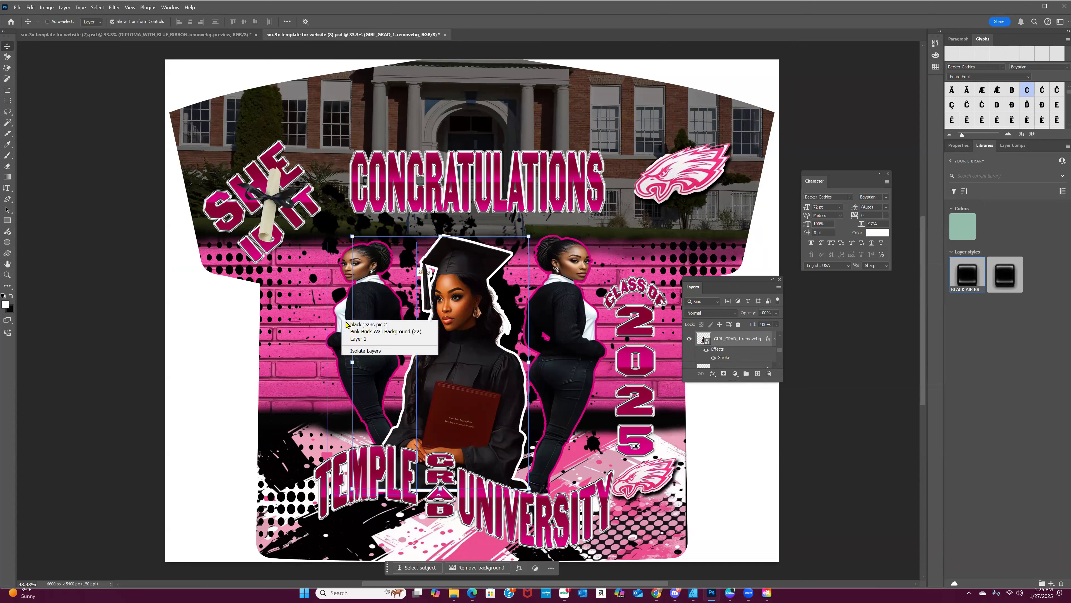
{"action": "left_click", "coordinate": [352, 325]}
{"action": "left_click_drag", "start_coordinate": [345, 324], "coordinate": [359, 329]}
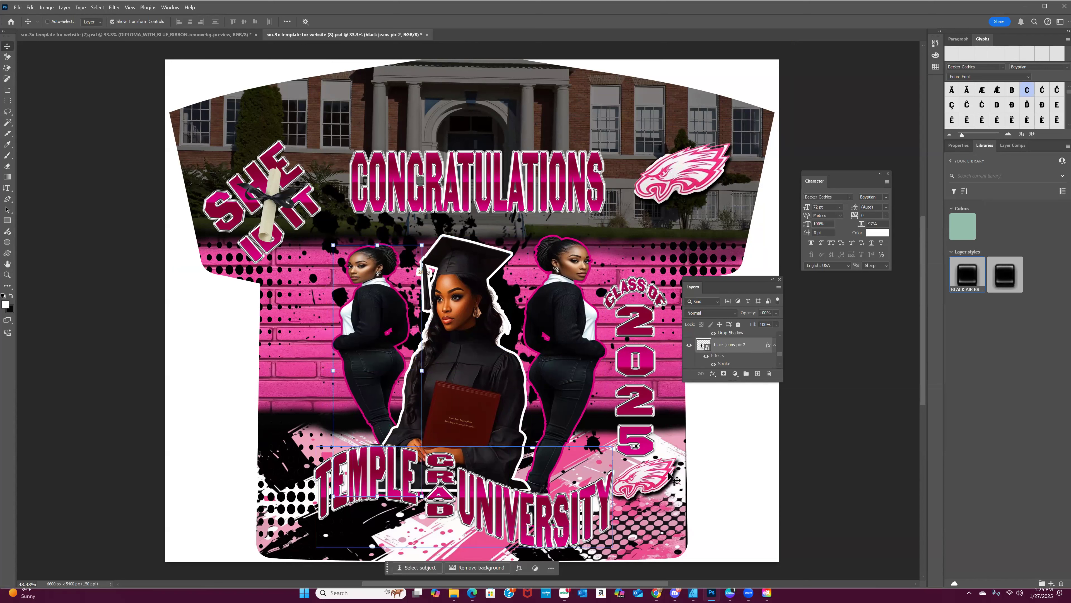
- Move the lower eagle logo on Layer 3 copy slightly down, away from the 2025 lettering
{"action": "right_click", "coordinate": [653, 481]}
{"action": "left_click", "coordinate": [660, 482]}
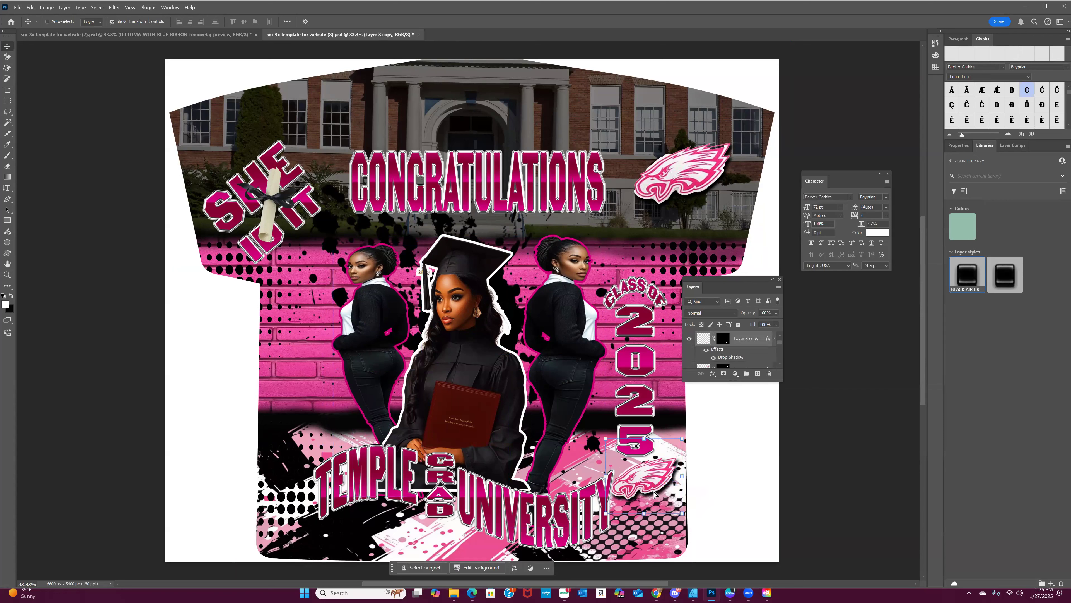
{"action": "left_click_drag", "start_coordinate": [653, 475], "coordinate": [652, 496]}
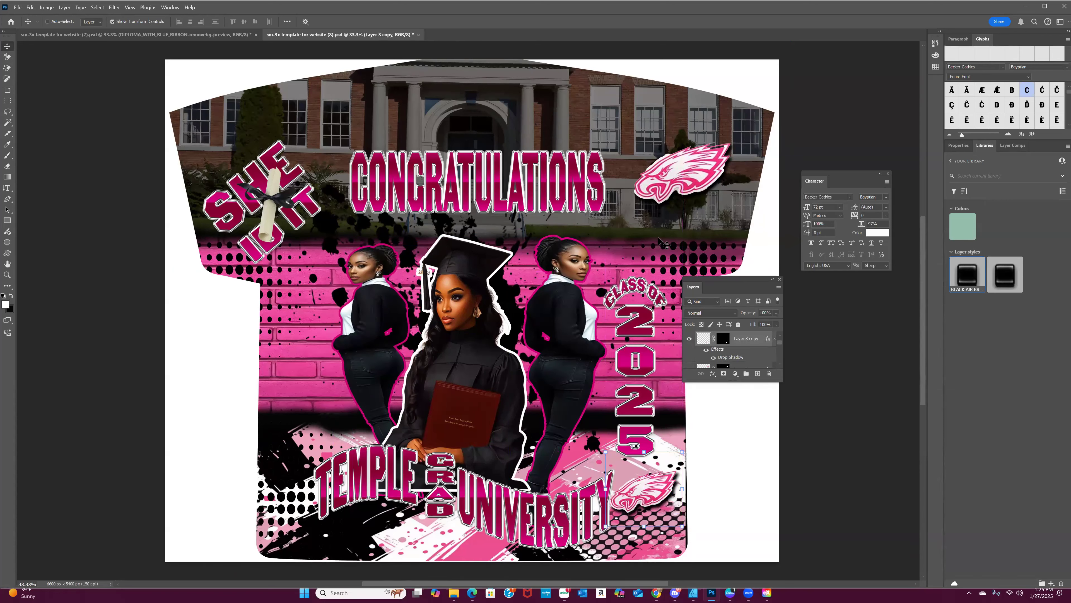
- Enlarge the upper eagle logo on Layer 3 toward its upper-right corner to about 114% width and 109% height, and commit the transform
{"action": "right_click", "coordinate": [668, 174]}
{"action": "left_click", "coordinate": [684, 177]}
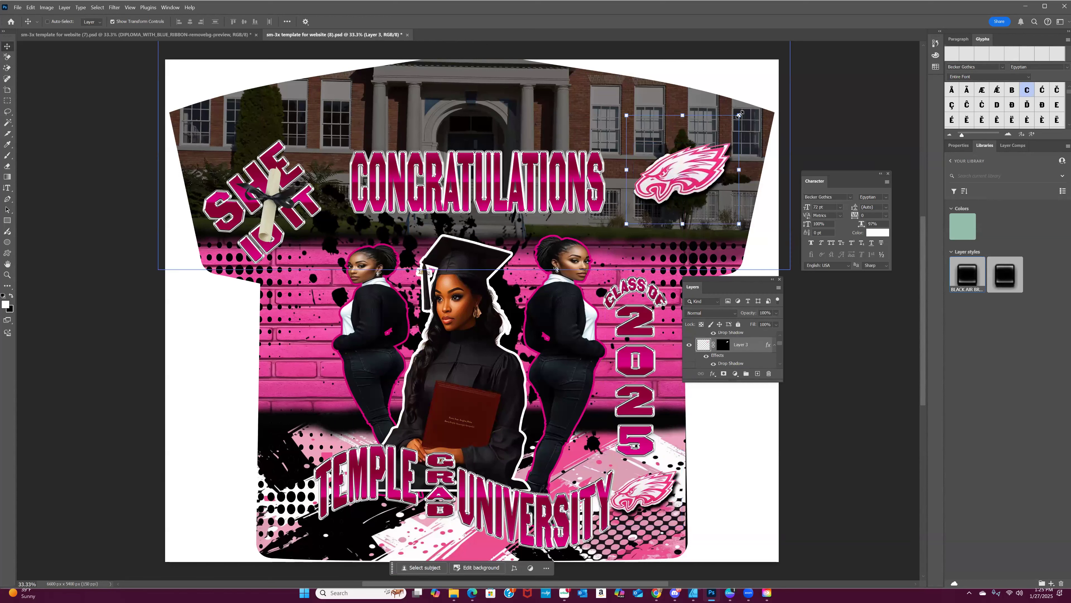
{"action": "left_click_drag", "start_coordinate": [744, 110], "coordinate": [754, 105]}
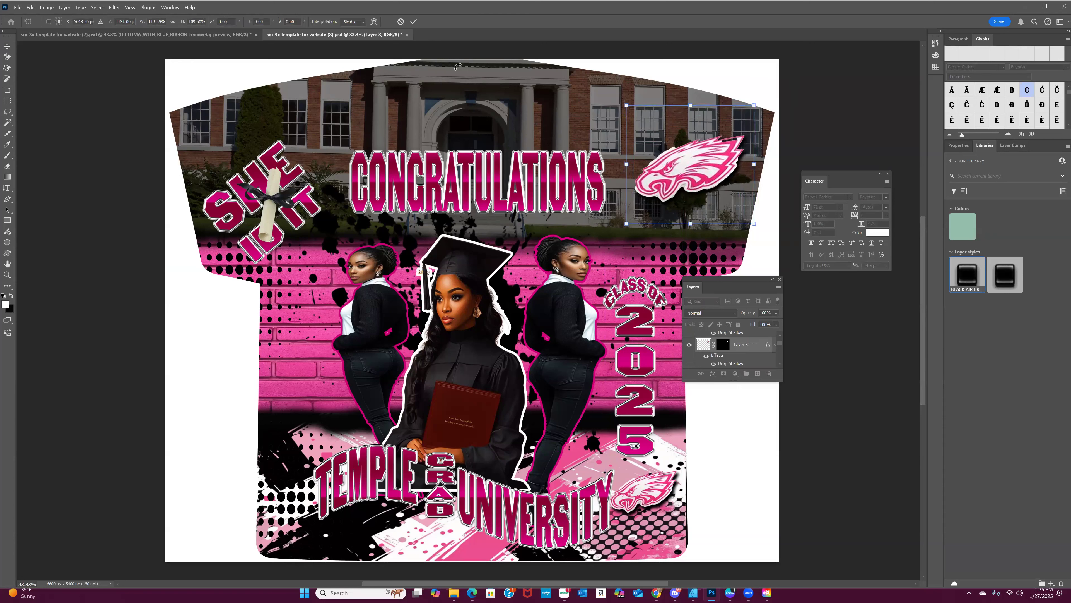
{"action": "left_click", "coordinate": [414, 22]}
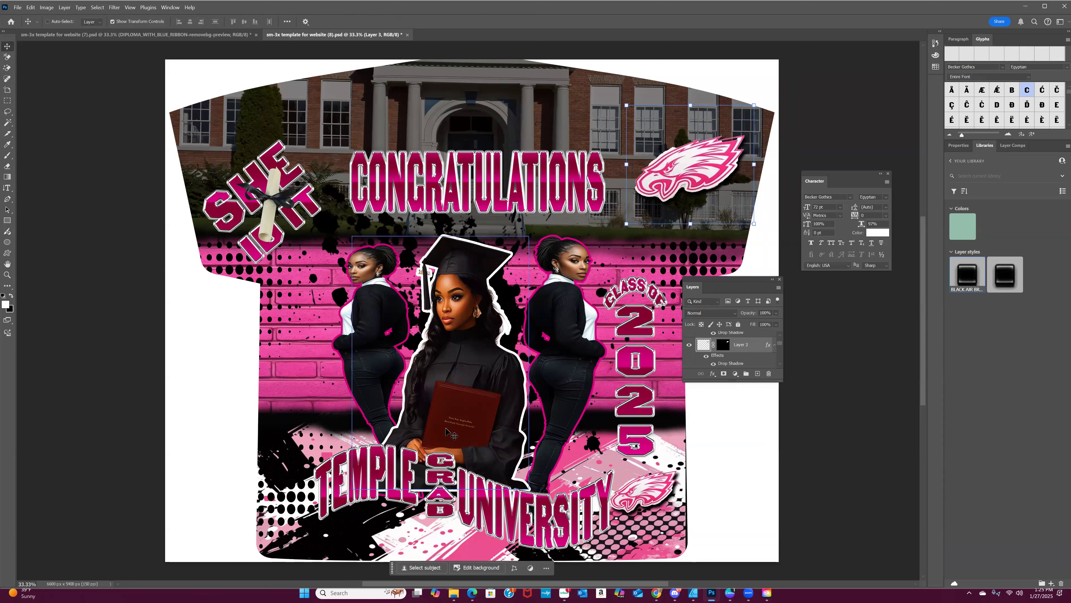
- Duplicate the small halftone dots copy 2 layer and position the duplicate over the shirt's lower-left corner
{"action": "right_click", "coordinate": [283, 469]}
{"action": "left_click", "coordinate": [297, 472]}
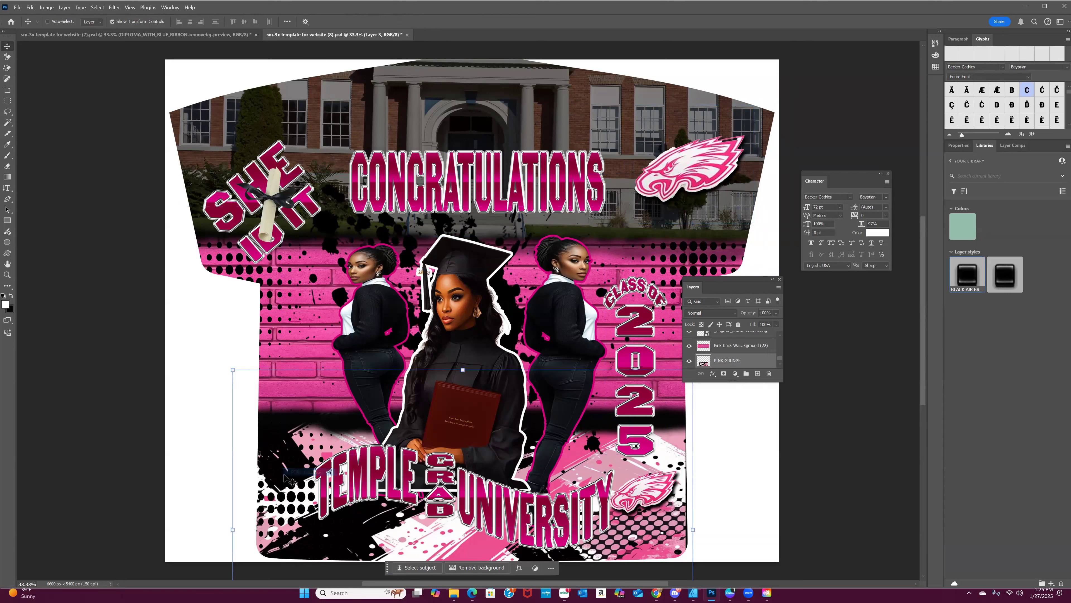
{"action": "right_click", "coordinate": [283, 493]}
{"action": "right_click", "coordinate": [292, 510]}
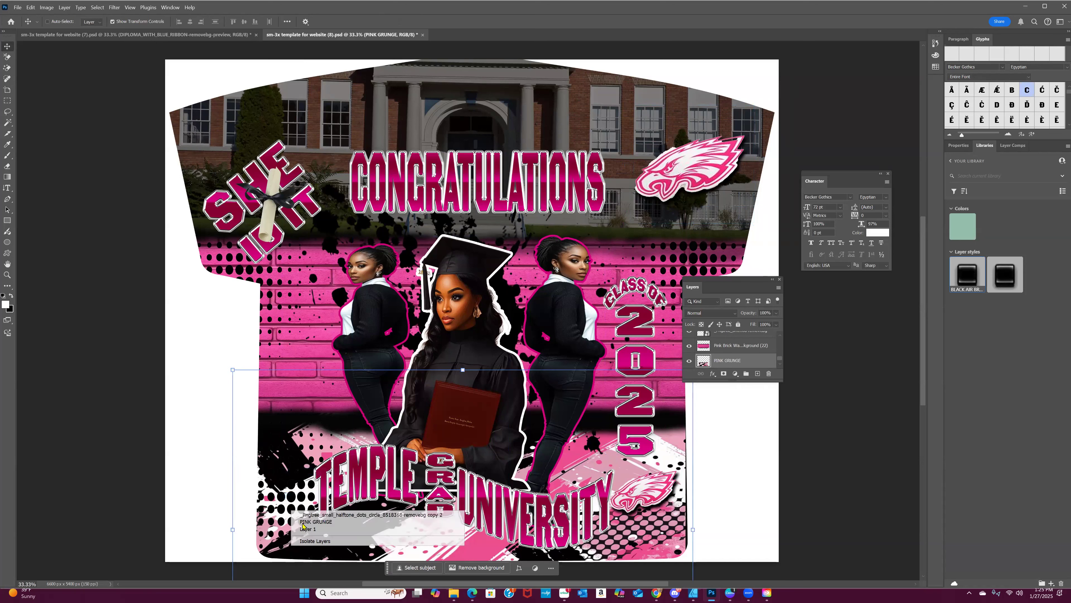
{"action": "left_click", "coordinate": [321, 515]}
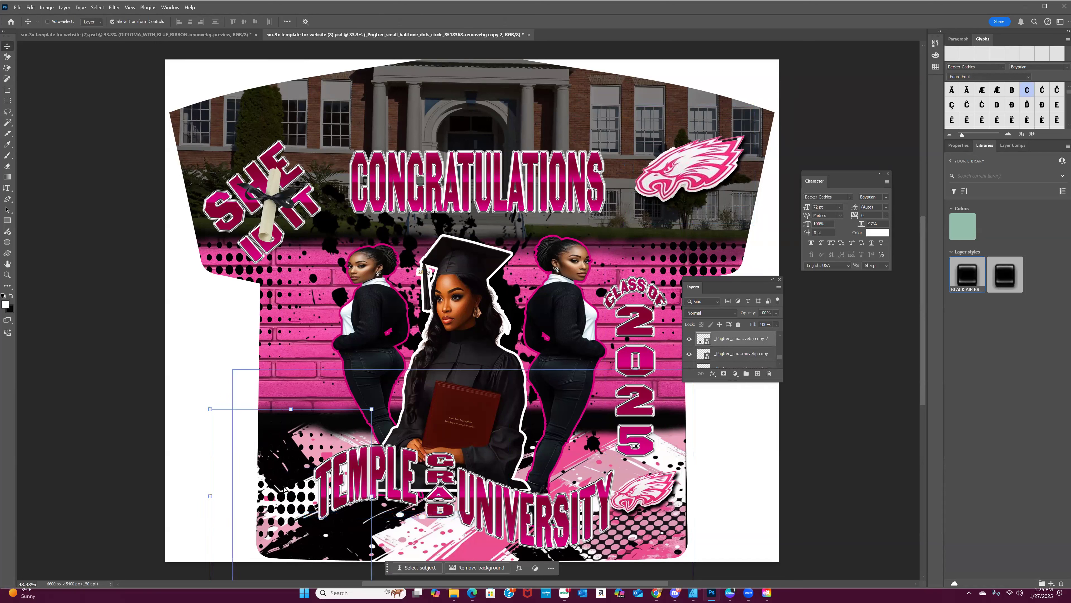
{"action": "left_click_drag", "start_coordinate": [286, 450], "coordinate": [267, 534]}
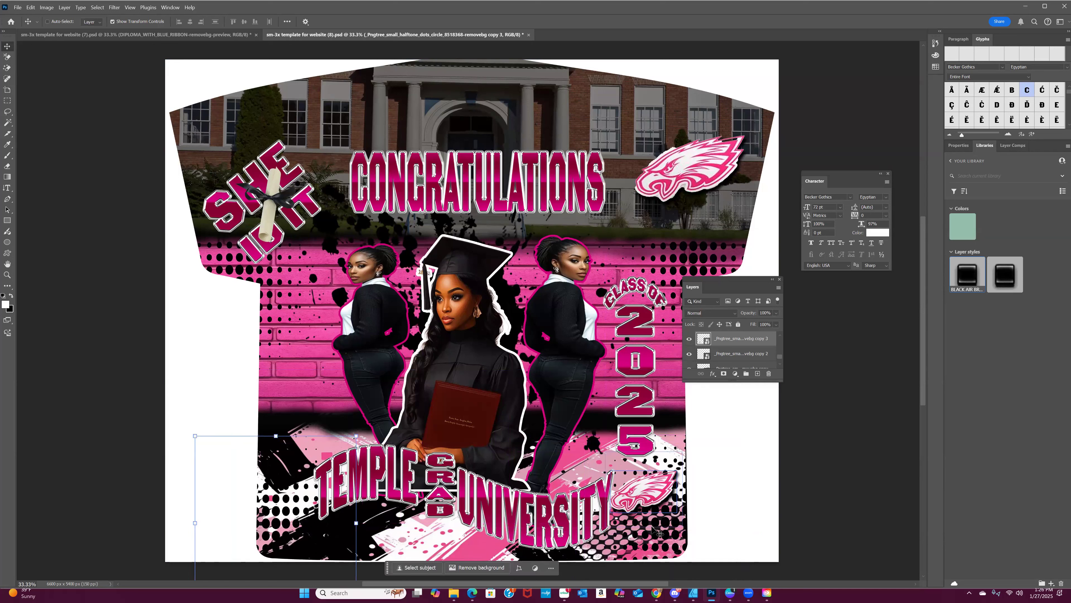
{"action": "left_click_drag", "start_coordinate": [675, 538], "coordinate": [656, 541]}
- Move the small halftone dots copy 2 layer into the shirt's lower-right corner, below the small eagle logo
{"action": "right_click", "coordinate": [672, 531]}
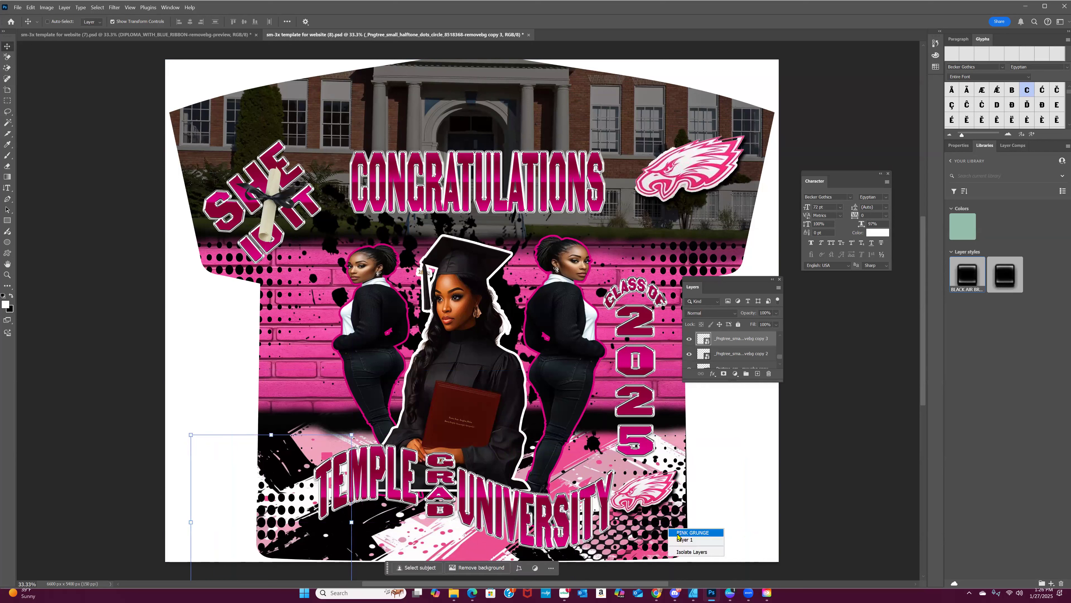
{"action": "right_click", "coordinate": [647, 504]}
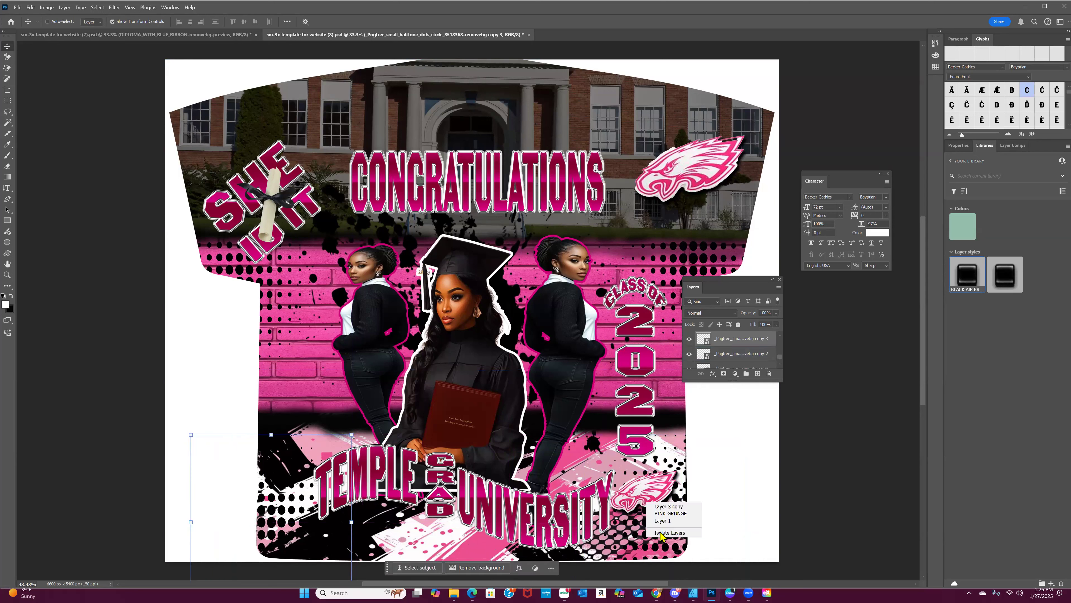
{"action": "right_click", "coordinate": [635, 536]}
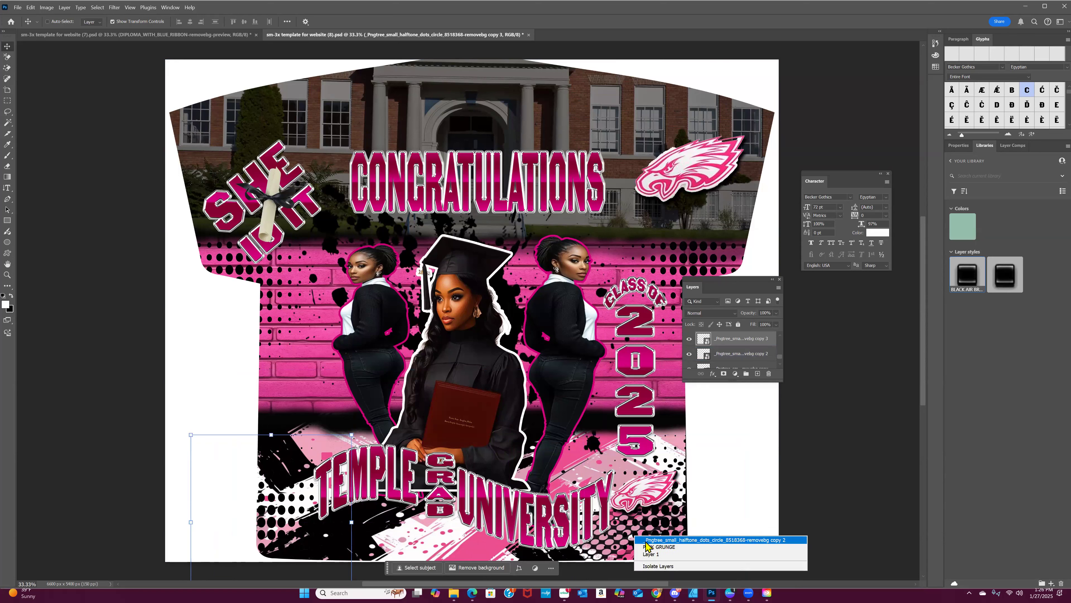
{"action": "left_click", "coordinate": [648, 540]}
{"action": "left_click_drag", "start_coordinate": [648, 540], "coordinate": [641, 536]}
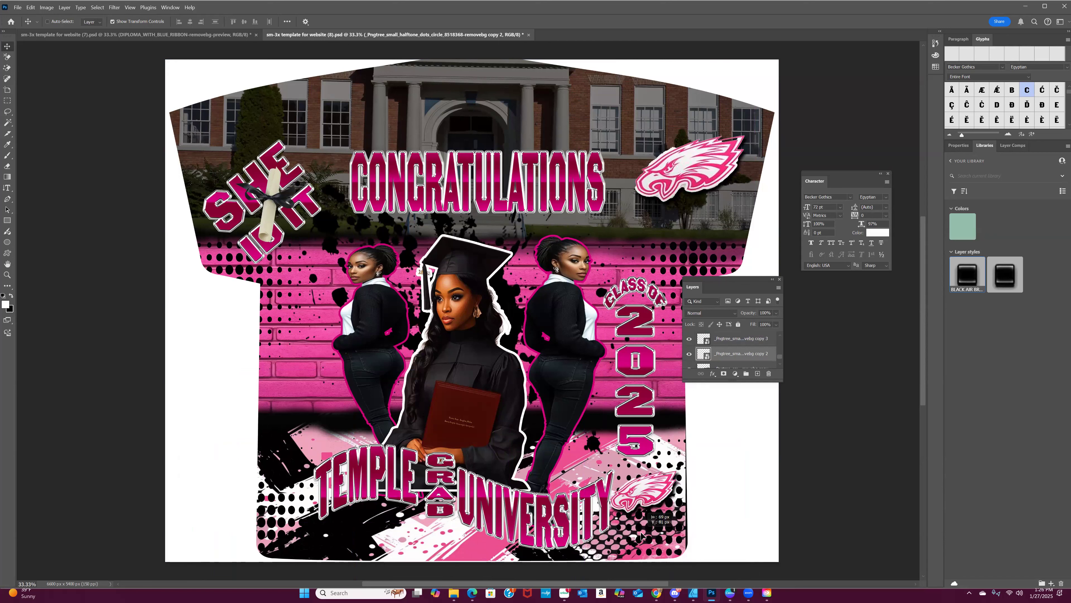
{"action": "left_click_drag", "start_coordinate": [641, 535], "coordinate": [685, 551]}
- Select Layer 1, the magenta layer with the Color Overlay effect, and move the Layers panel away from the 2025 lettering
{"action": "left_click", "coordinate": [770, 338]}
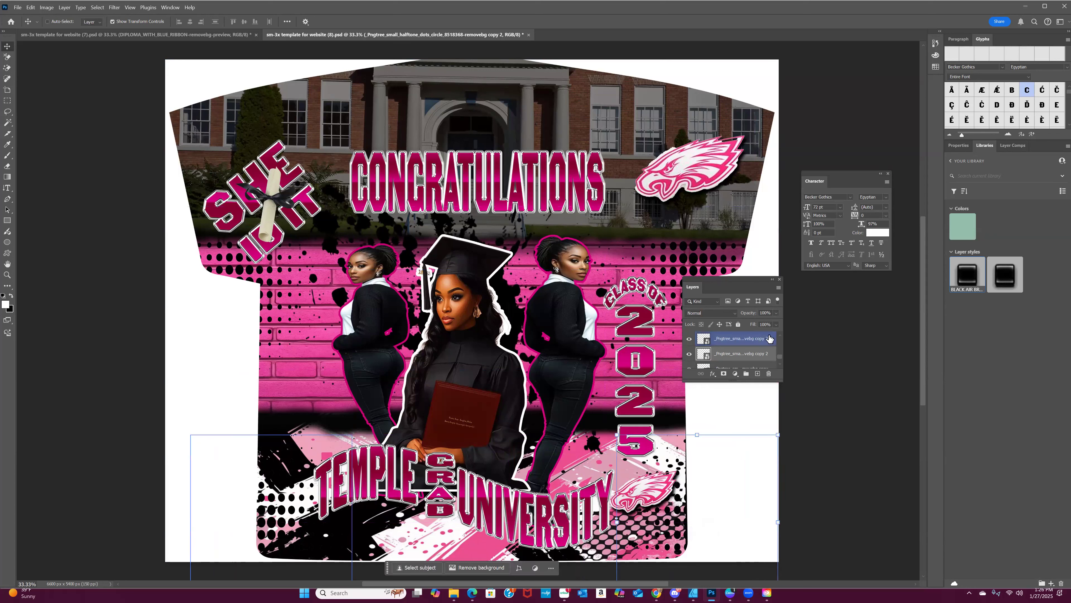
{"action": "scroll", "coordinate": [768, 342], "scroll_direction": "down", "scroll_amount": 3}
{"action": "left_click", "coordinate": [755, 348]}
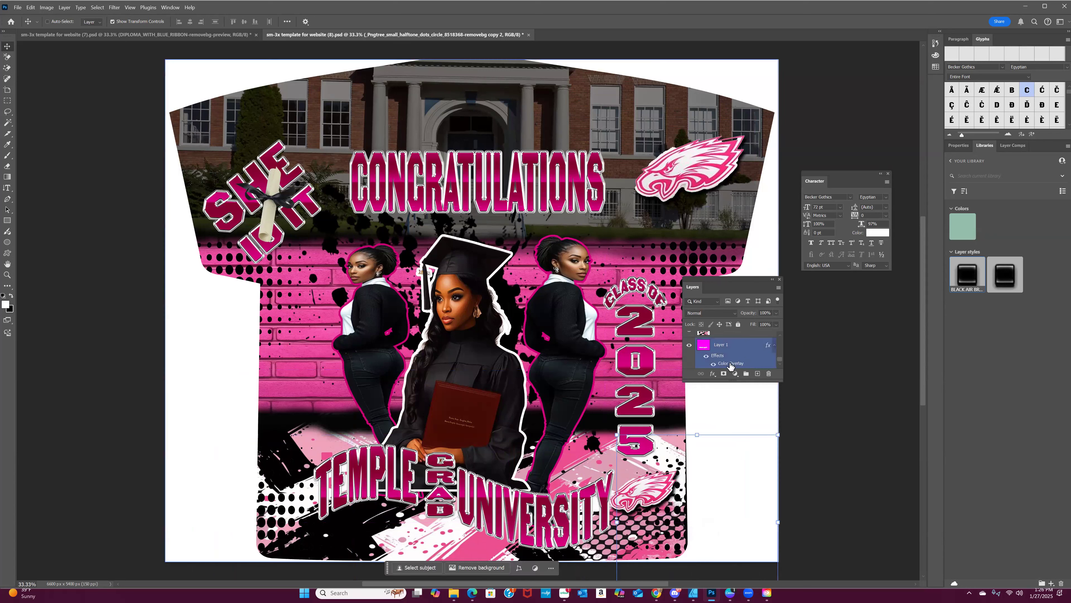
{"action": "left_click", "coordinate": [741, 364]}
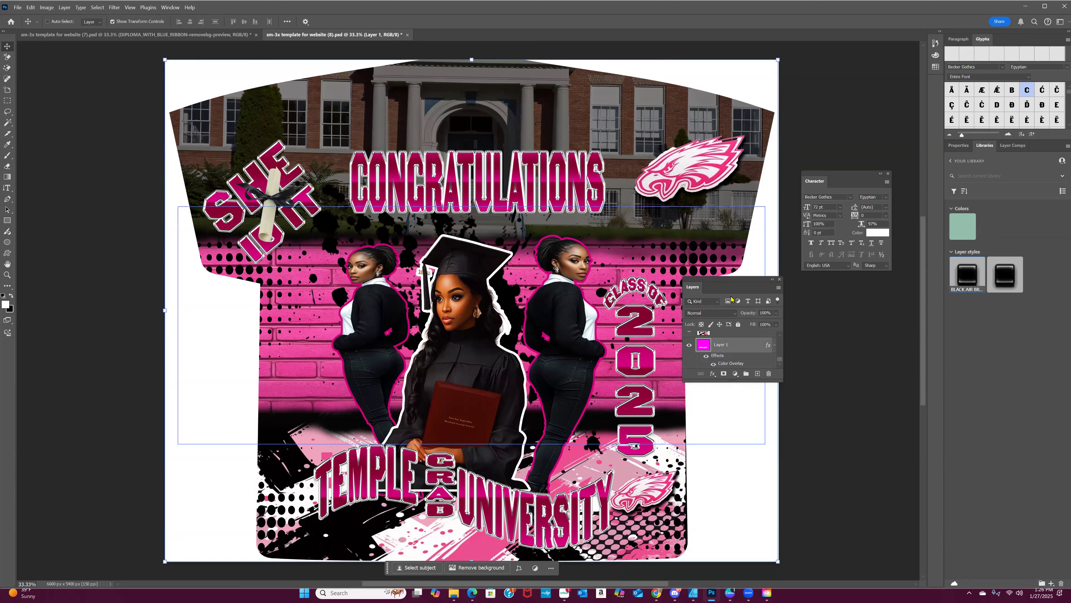
{"action": "left_click_drag", "start_coordinate": [732, 287], "coordinate": [755, 306]}
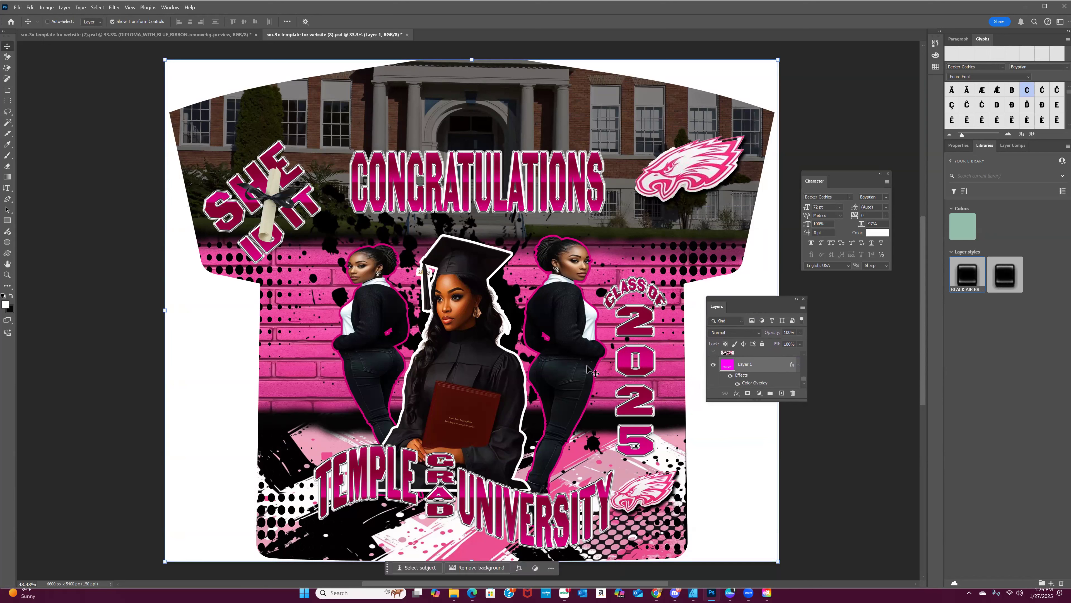